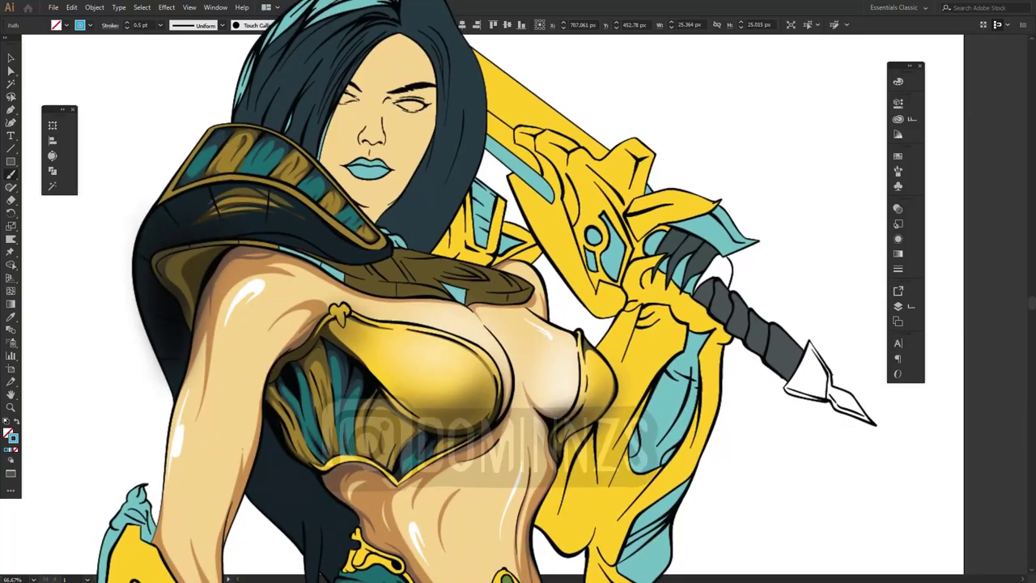
Move the small blue and red sample marks to the left, clearing the middle of the canvas.
key(space)
mouse_move(507, 431)
mouse_down()
mouse_move(616, 416)
mouse_move(335, 389)
mouse_move(659, 367)
mouse_up()
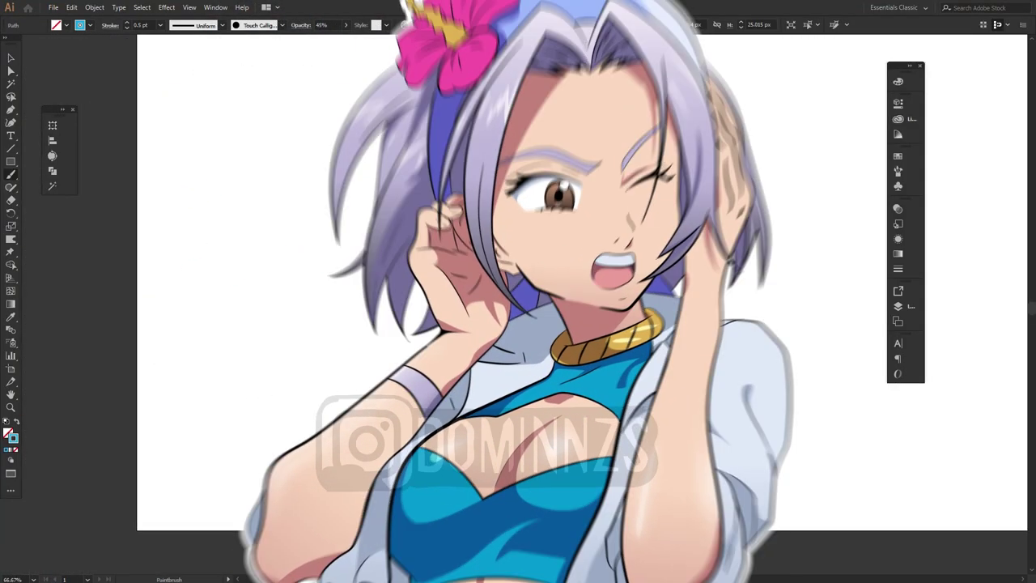
shift+click(514, 270)
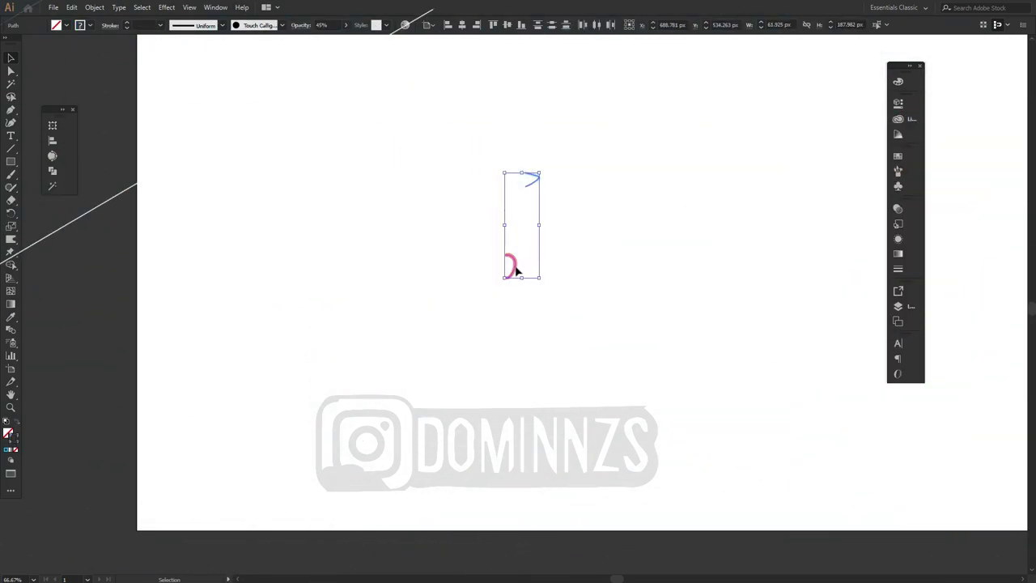
drag(514, 271, 369, 286)
click(555, 285)
key(space)
drag(670, 274, 478, 356)
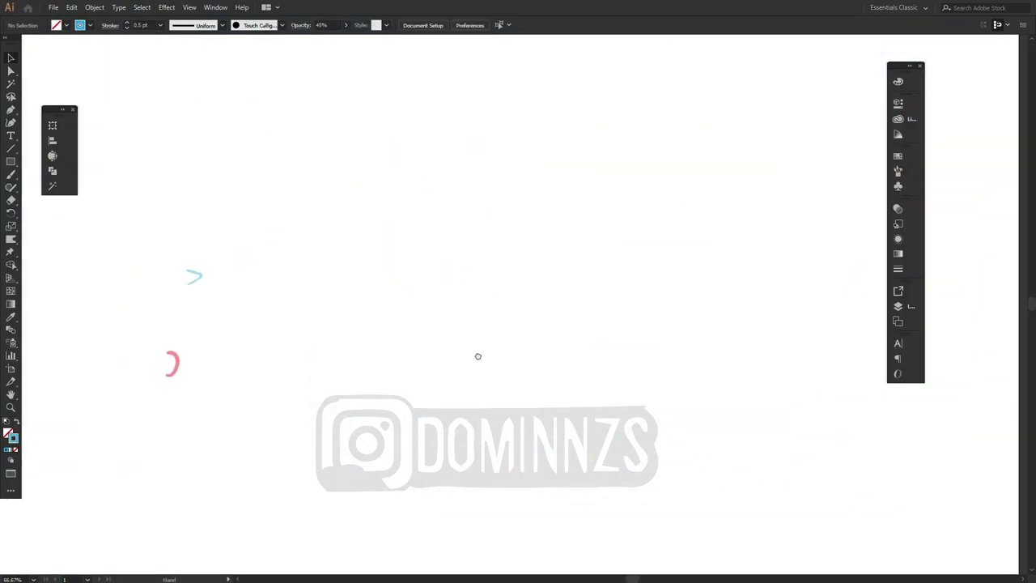
Paint a tilted blue oval as the torso's base with a 1 pt stroke and label it "Base" with an arrow.
key(b)
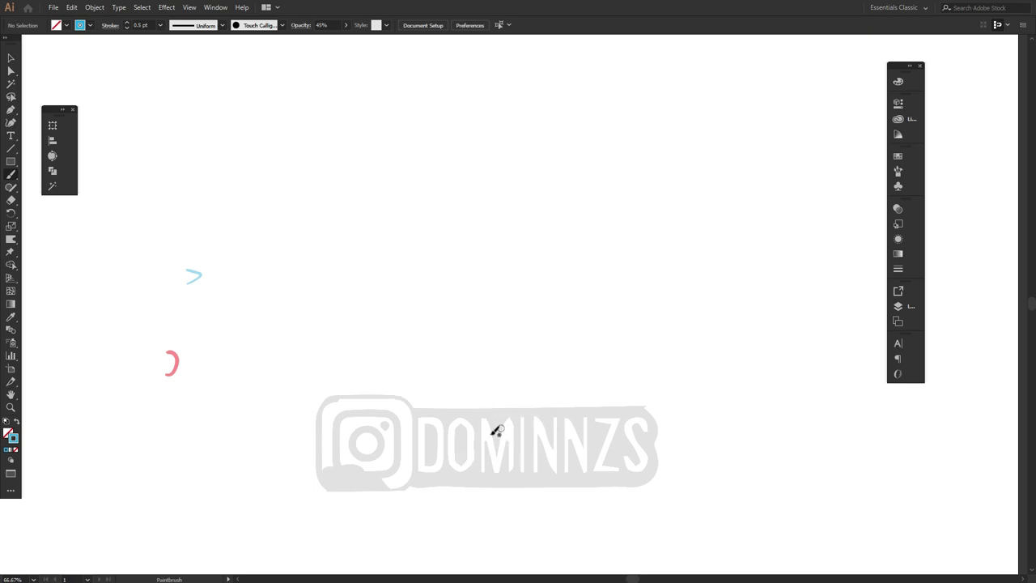
mouse_move(497, 431)
mouse_down()
mouse_move(517, 417)
mouse_move(534, 343)
mouse_move(571, 425)
mouse_up()
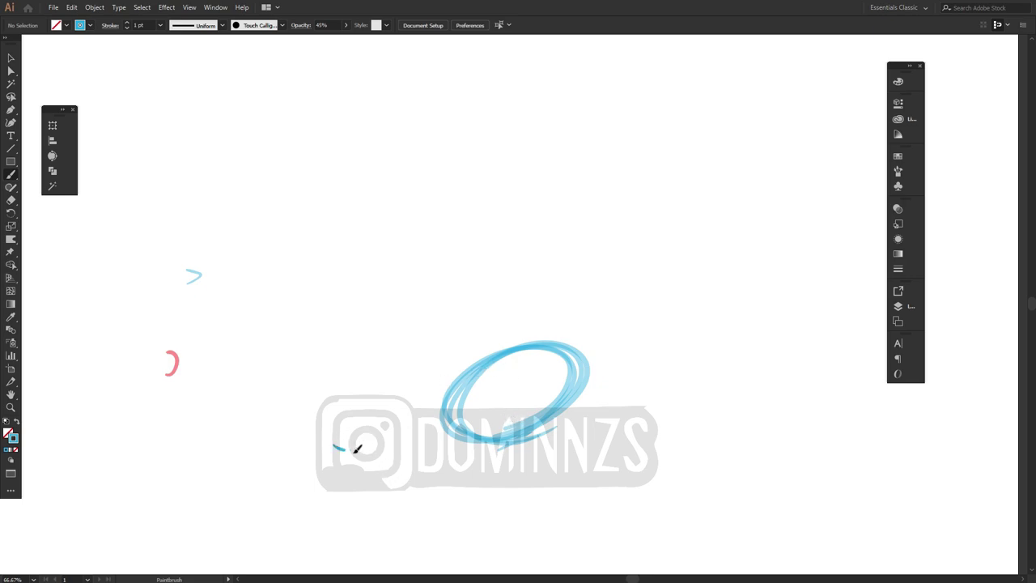
drag(357, 448, 424, 430)
mouse_move(253, 434)
mouse_down()
mouse_move(294, 432)
mouse_move(298, 449)
mouse_up()
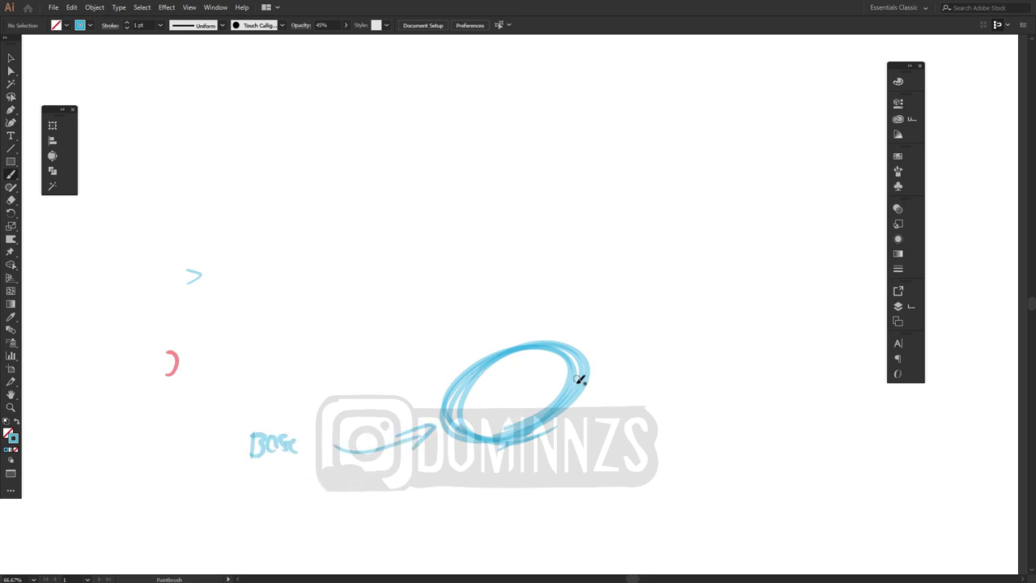
Sketch the body as two curves rising from the base to a curved shoulder line, and label it "Body!" with an arrow.
drag(553, 327, 551, 345)
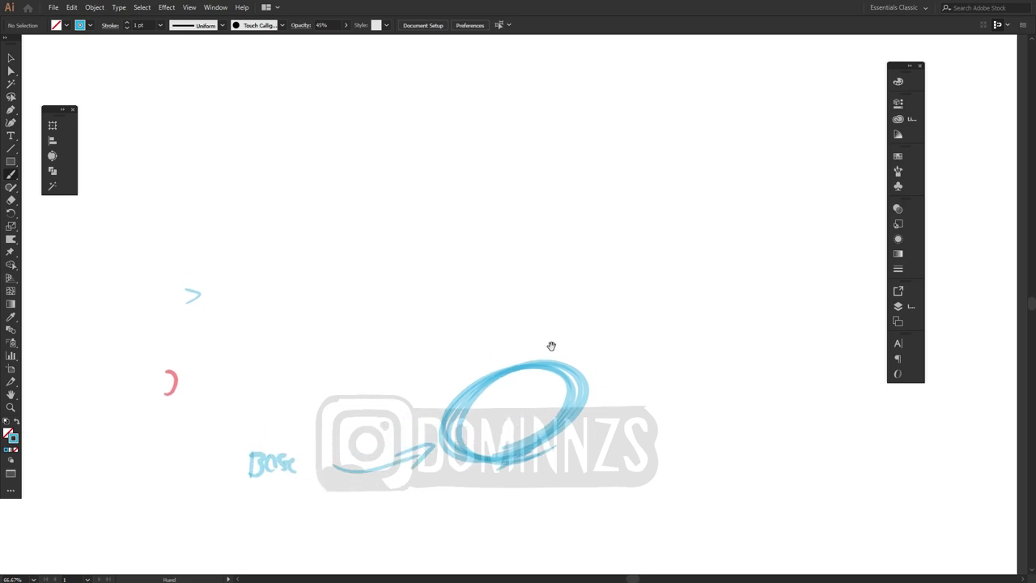
drag(507, 437, 451, 191)
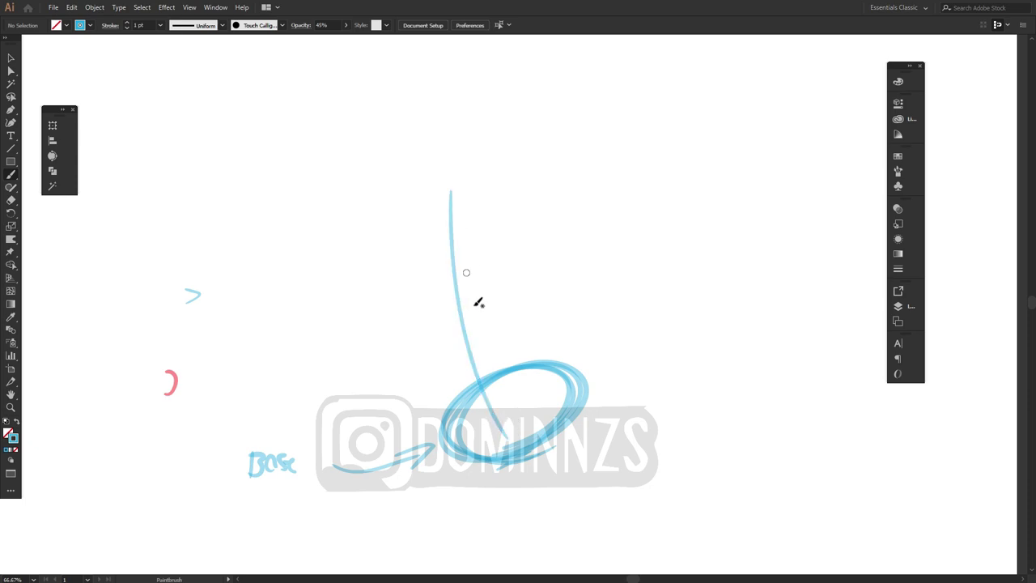
drag(511, 438, 599, 201)
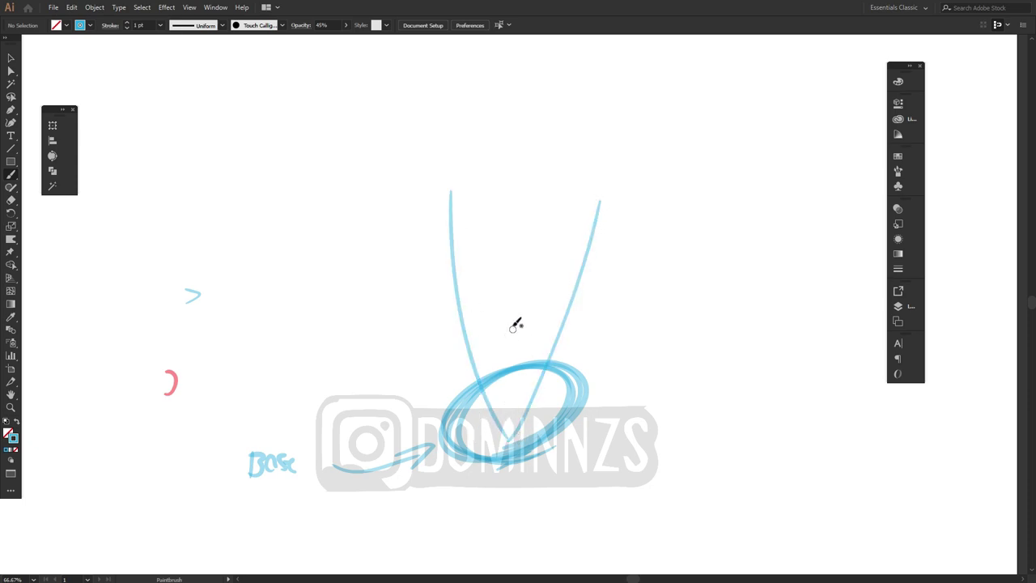
drag(449, 192, 639, 180)
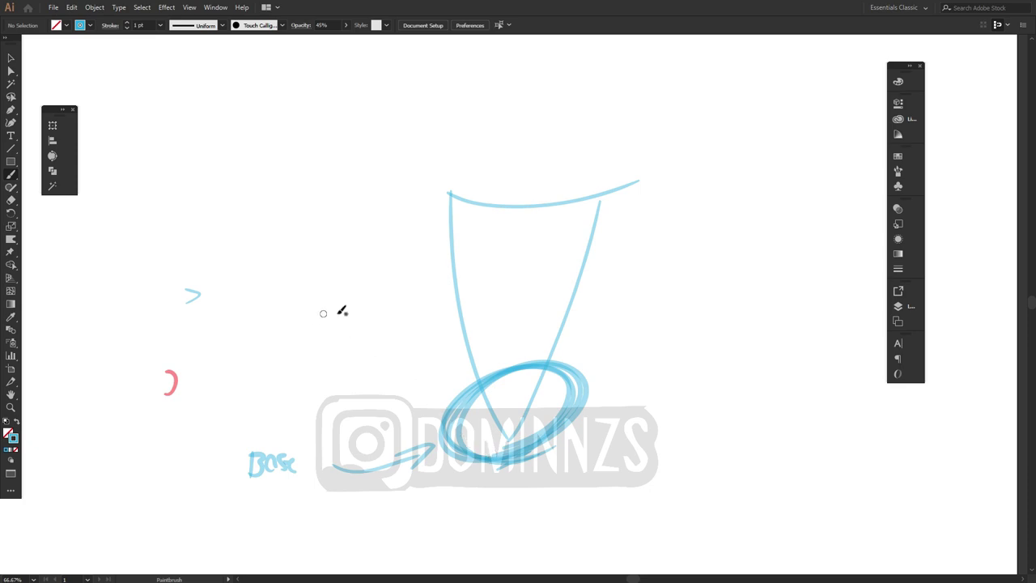
drag(649, 318, 613, 296)
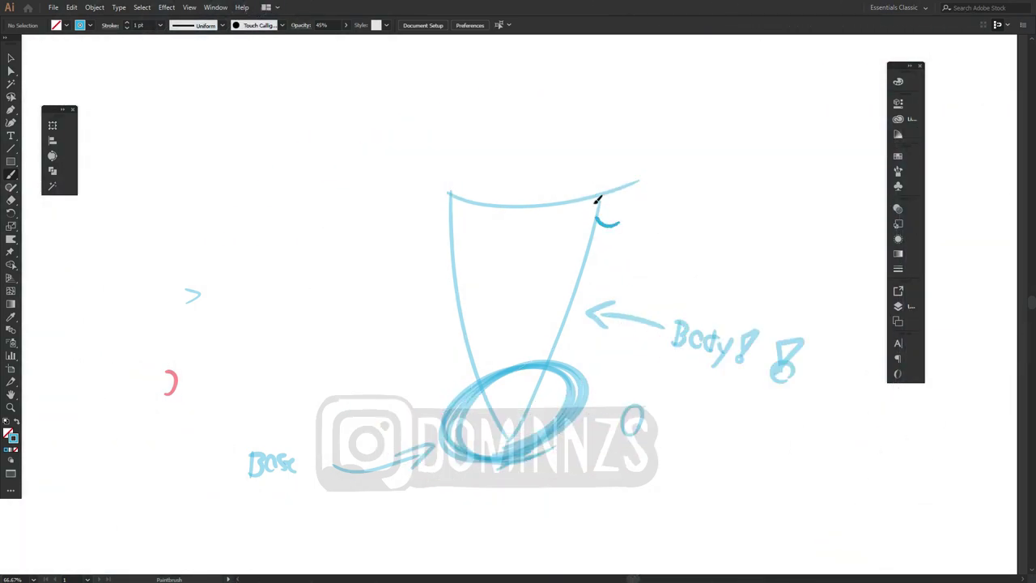
Draw a circle at each upper corner of the body for the shoulders and label them "Sholders" with an arrow.
mouse_move(597, 200)
mouse_down()
mouse_move(648, 199)
mouse_move(590, 213)
mouse_move(599, 231)
mouse_up()
key(ctrl+z)
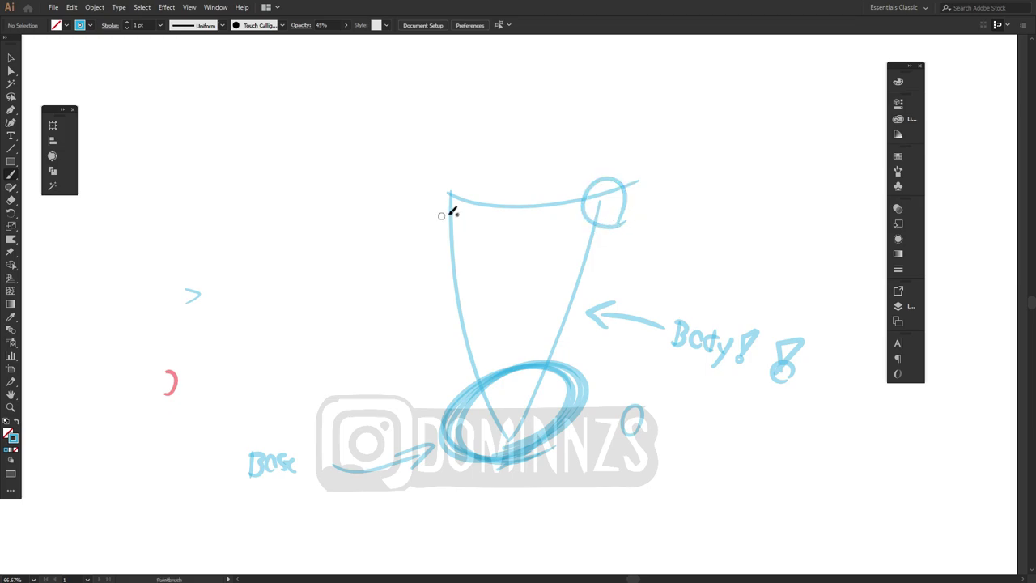
drag(453, 212, 462, 174)
key(ctrl+z)
mouse_move(462, 230)
mouse_down()
mouse_move(449, 179)
mouse_move(467, 198)
mouse_up()
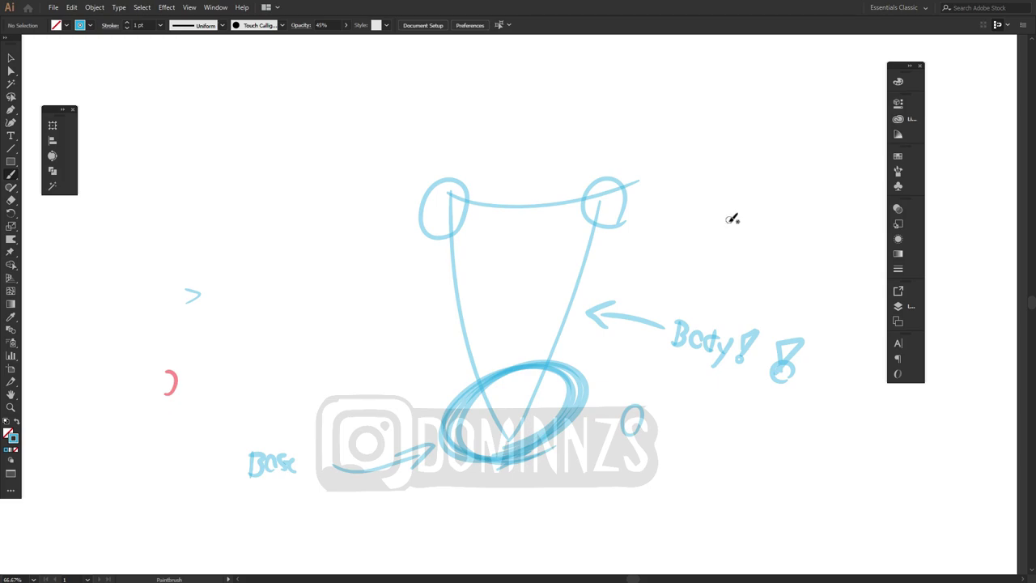
mouse_move(738, 215)
mouse_down()
mouse_move(714, 195)
mouse_move(665, 198)
mouse_up()
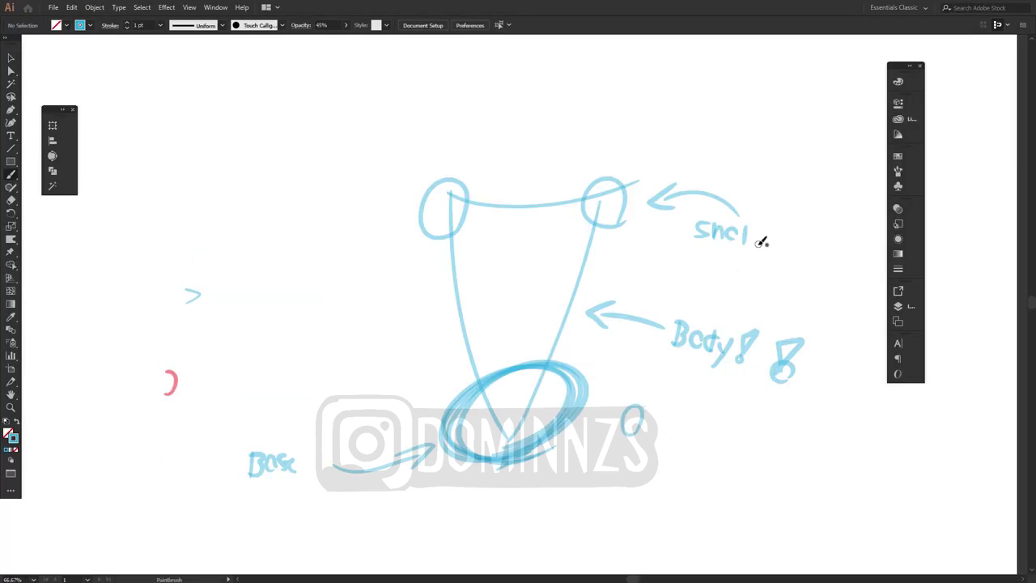
drag(767, 237, 783, 246)
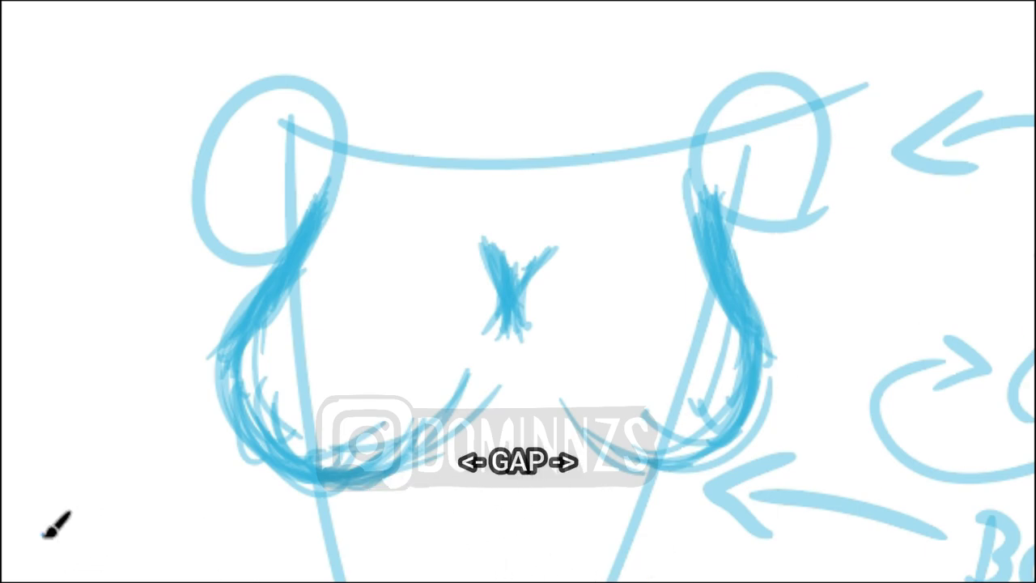
Add arrows for the notes on the chest's lower crease and the line starting at the armpit fold.
mouse_move(45, 535)
mouse_down()
mouse_move(225, 497)
mouse_move(248, 511)
mouse_move(223, 515)
mouse_up()
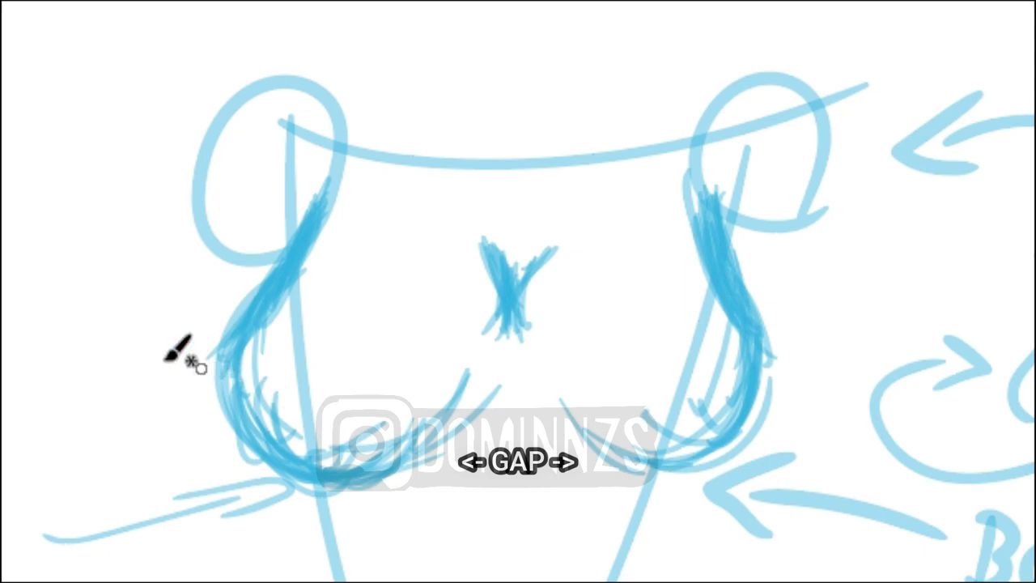
mouse_move(1, 300)
mouse_down()
mouse_move(156, 274)
mouse_move(118, 294)
mouse_up()
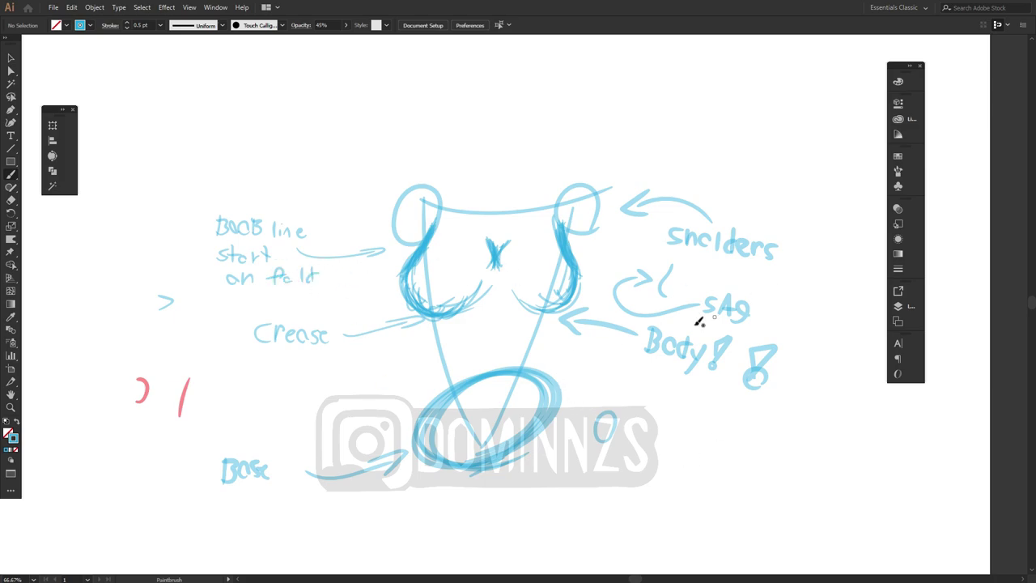
Switch to Layer 5, sample the red line's stroke, and trace the left chest contour and the upper left waist.
click(897, 306)
click(826, 303)
ctrl+click(183, 397)
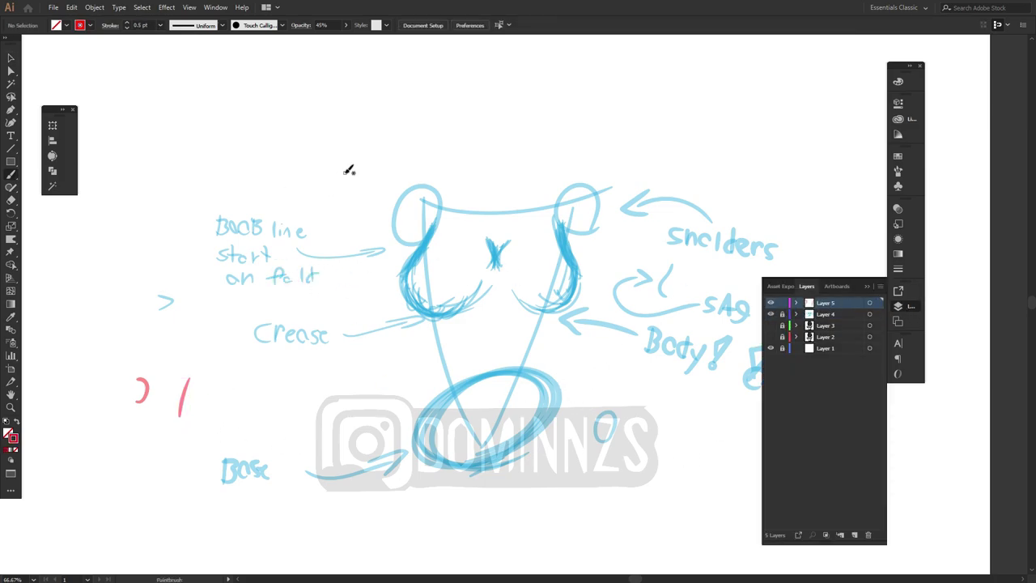
drag(429, 318, 435, 357)
drag(436, 227, 405, 280)
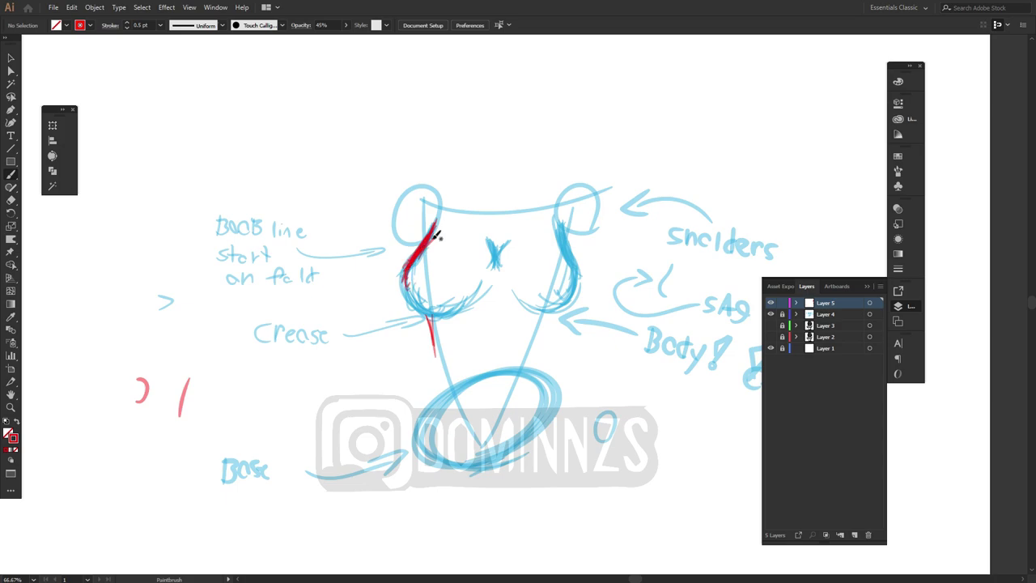
mouse_move(430, 239)
mouse_down()
mouse_move(410, 285)
mouse_move(461, 309)
mouse_up()
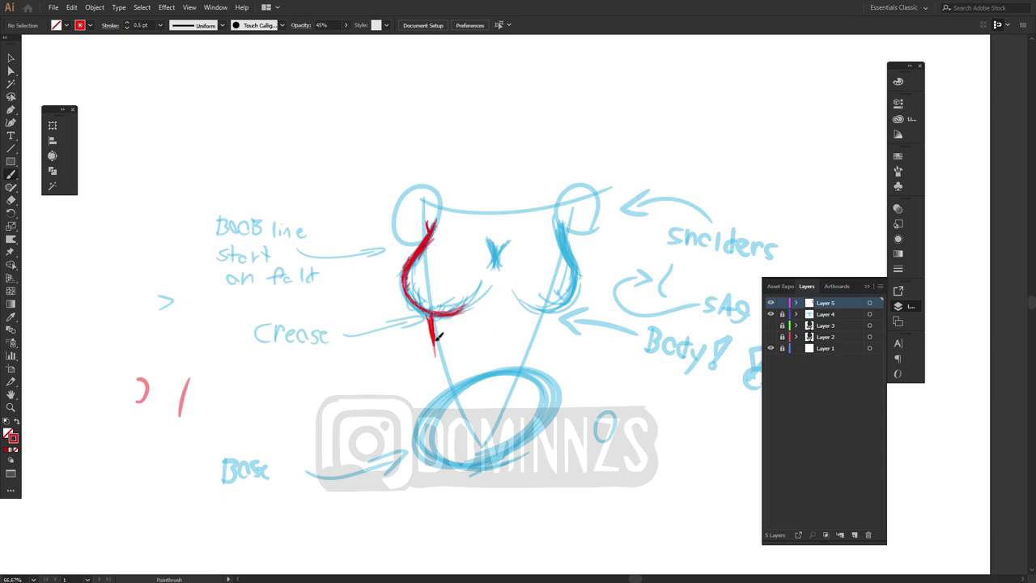
Trace both sides of the waist, hips and outer thighs in red.
drag(443, 387, 397, 461)
drag(567, 311, 552, 366)
mouse_move(528, 310)
mouse_down()
mouse_move(581, 281)
mouse_move(550, 336)
mouse_move(569, 453)
mouse_move(567, 539)
mouse_up()
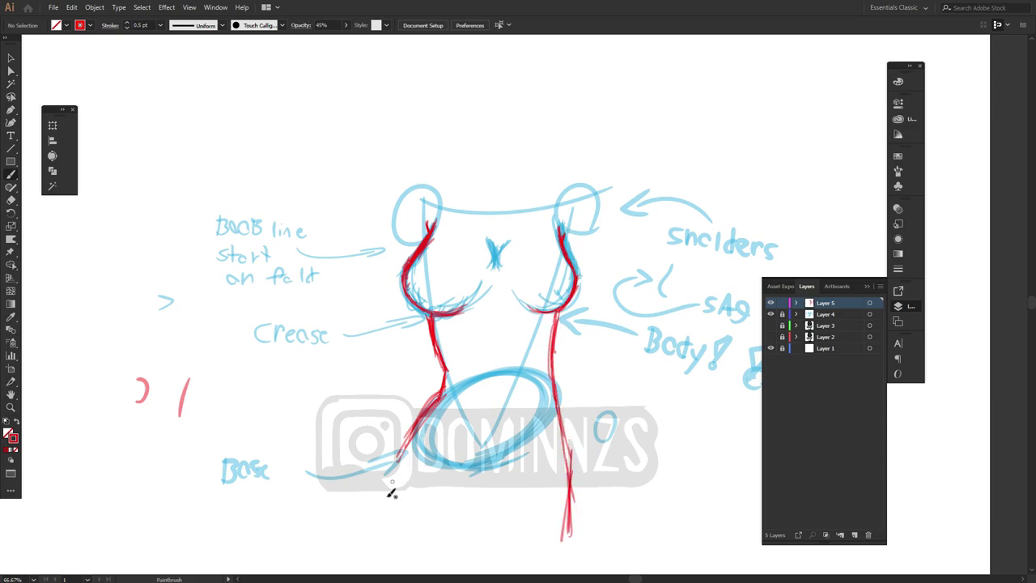
drag(441, 387, 379, 531)
Add the red pelvis curves, inner thigh lines and a short navel stroke.
mouse_move(417, 429)
mouse_down()
mouse_move(445, 488)
mouse_move(474, 511)
mouse_up()
mouse_move(565, 447)
mouse_down()
mouse_move(516, 504)
mouse_move(478, 514)
mouse_up()
mouse_move(444, 477)
mouse_down()
mouse_move(464, 518)
mouse_move(468, 563)
mouse_up()
drag(463, 506, 474, 560)
mouse_move(541, 481)
mouse_down()
mouse_move(478, 522)
mouse_move(432, 430)
mouse_move(559, 437)
mouse_move(544, 484)
mouse_up()
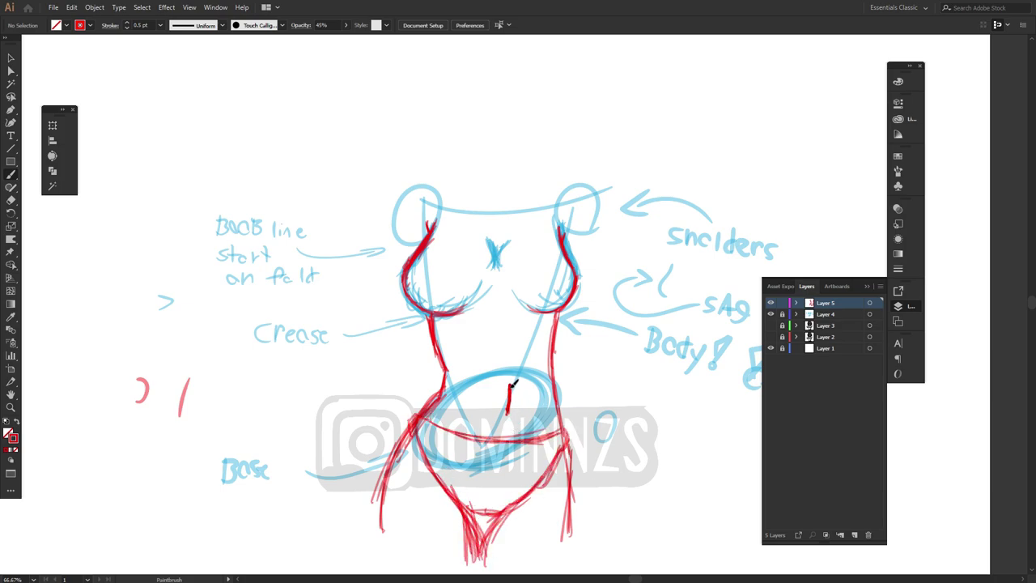
key(ctrl+z)
drag(503, 414, 508, 388)
drag(433, 243, 429, 239)
drag(338, 287, 328, 303)
drag(343, 304, 354, 303)
drag(367, 289, 362, 298)
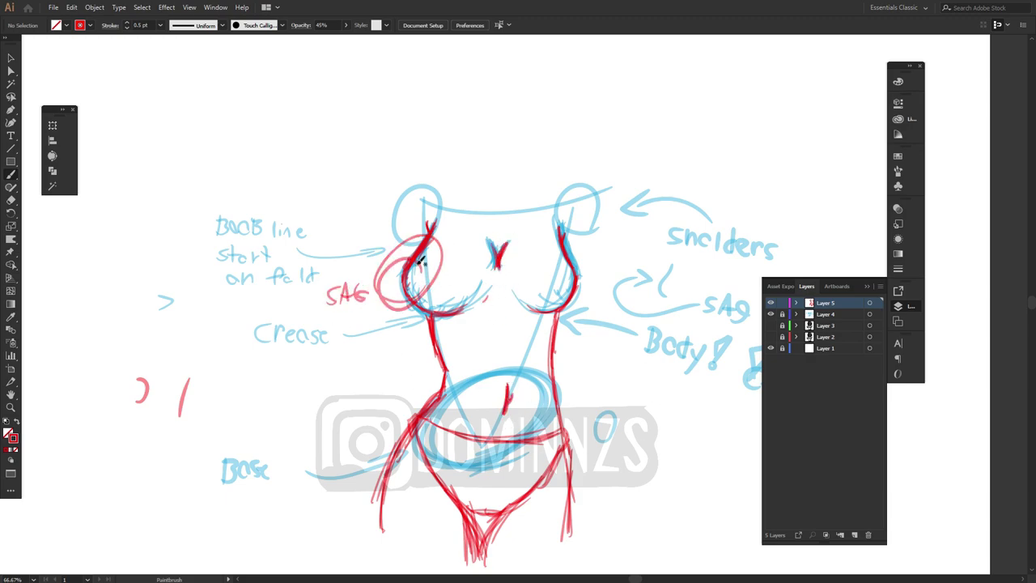
key(ctrl+z)
key(ctrl+z)
key(ctrl+z)
key(ctrl+z)
Outline the shoulders, upper arms and neck in red over the blue shoulder circles.
mouse_move(398, 256)
mouse_down()
mouse_move(400, 212)
mouse_move(489, 191)
mouse_up()
mouse_move(395, 242)
mouse_down()
mouse_move(441, 178)
mouse_move(487, 151)
mouse_up()
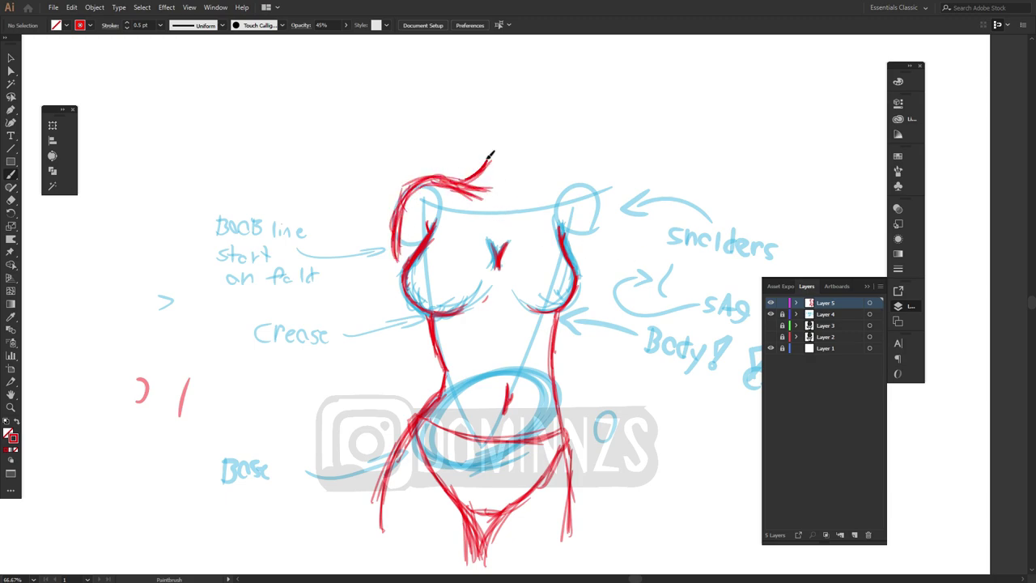
mouse_move(468, 186)
mouse_down()
mouse_move(491, 146)
mouse_move(532, 178)
mouse_move(576, 256)
mouse_up()
drag(620, 120, 610, 178)
drag(533, 144, 544, 181)
mouse_move(565, 147)
mouse_down()
mouse_move(547, 180)
mouse_move(583, 131)
mouse_up()
drag(567, 159, 599, 79)
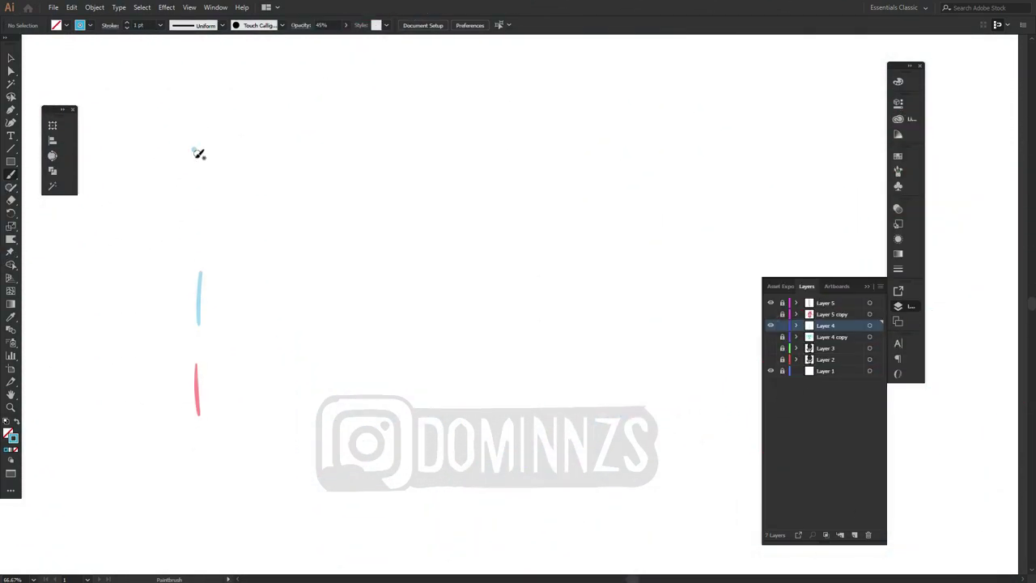
Handwrite the heading "More flat pose" in blue above the sample lines on Layer 4.
drag(193, 170, 217, 182)
drag(235, 139, 230, 161)
drag(241, 156, 254, 135)
drag(254, 144, 303, 151)
drag(276, 141, 317, 143)
drag(323, 132, 322, 151)
drag(316, 139, 365, 150)
drag(389, 133, 394, 147)
drag(405, 127, 393, 145)
drag(409, 139, 421, 145)
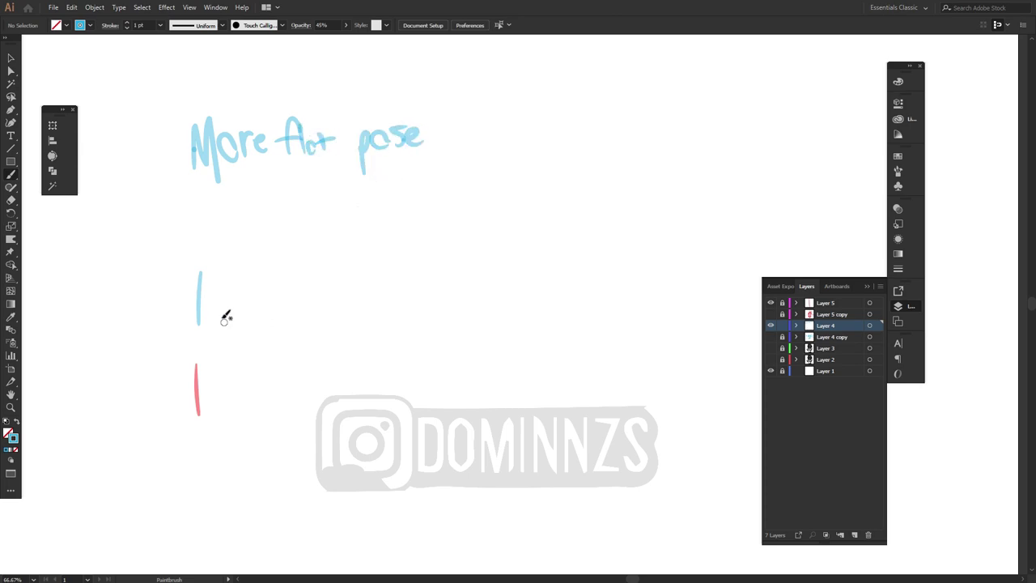
Set the blue paintbrush's stroke weight to 0.5 pt and collapse the layer list.
key(v)
click(200, 312)
click(258, 314)
click(160, 25)
click(172, 62)
key(b)
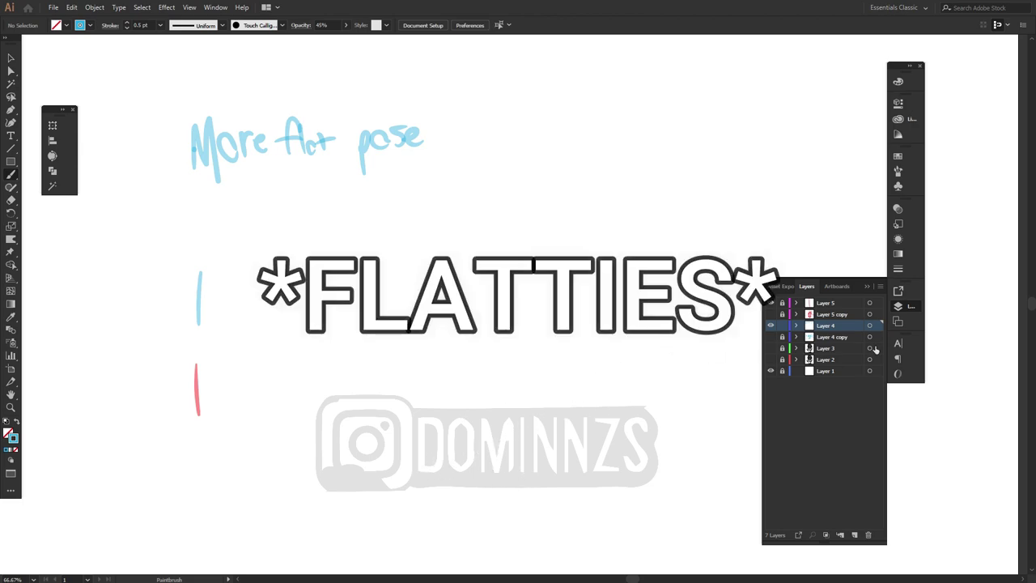
click(903, 308)
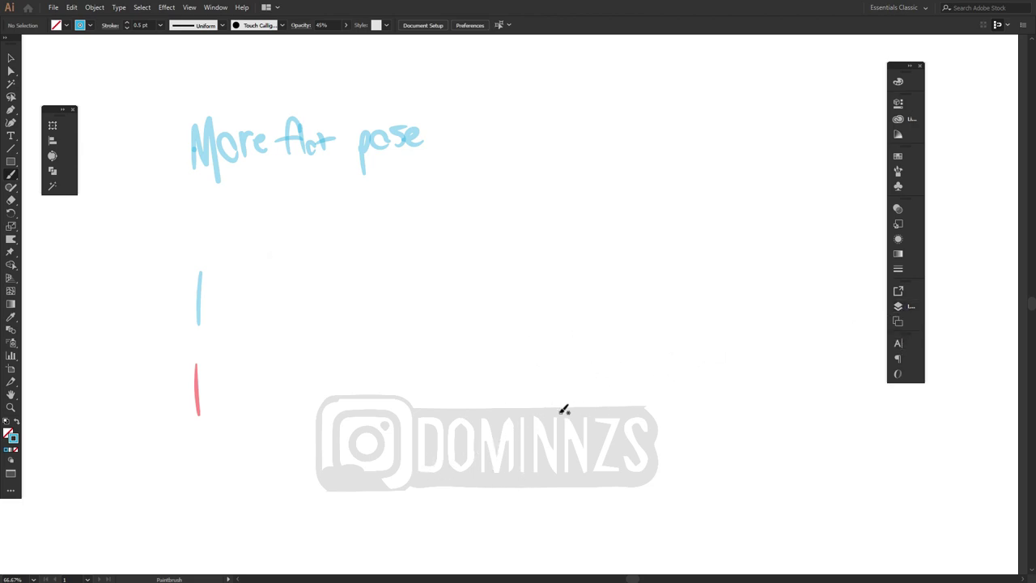
Sketch the flat pose's torso as a V shape closed by a slightly curved shoulder line.
mouse_move(563, 417)
mouse_down()
mouse_move(555, 373)
mouse_move(488, 363)
mouse_move(461, 243)
mouse_move(575, 234)
mouse_up()
mouse_move(522, 408)
mouse_down()
mouse_move(571, 311)
mouse_move(534, 397)
mouse_move(567, 280)
mouse_move(574, 305)
mouse_move(578, 229)
mouse_up()
drag(460, 218, 576, 235)
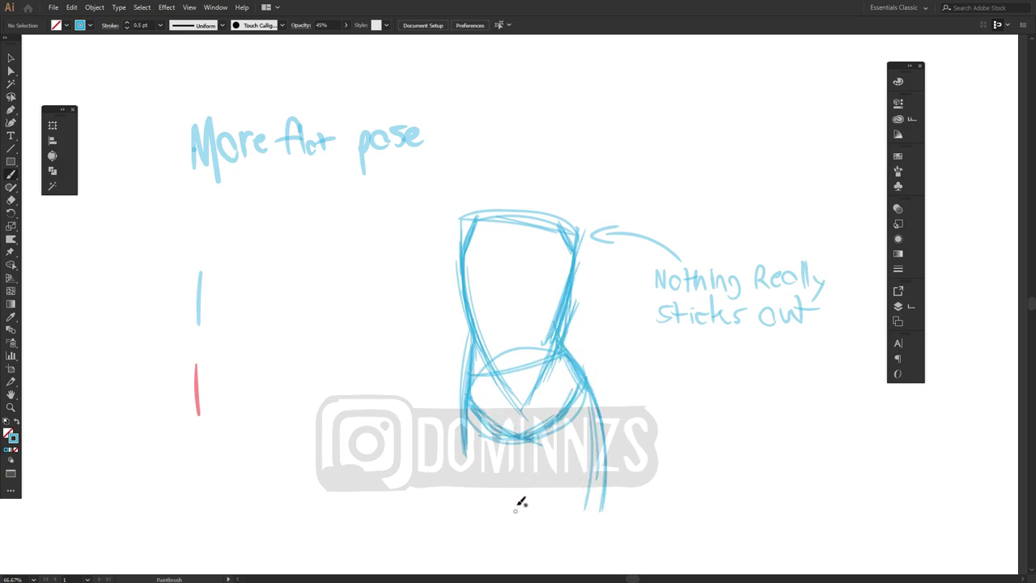
Draw the inner thigh lines spreading downward from the bottom of the flat pose's pelvis.
drag(531, 443, 556, 541)
drag(535, 443, 565, 535)
drag(535, 445, 508, 542)
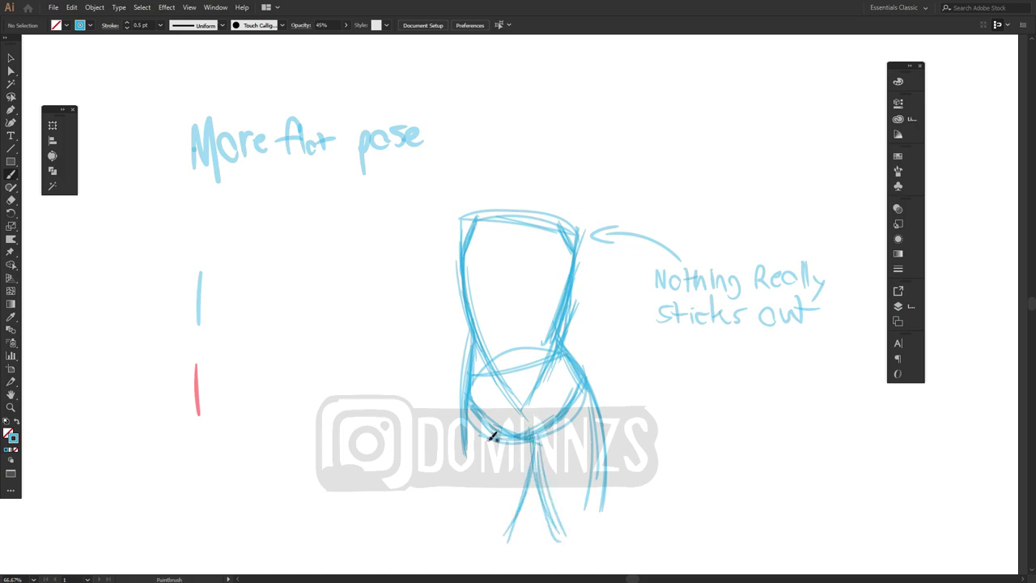
Delete the overlapping construction lines inside the hips and redraw the pelvis curve between both hips.
key(v)
click(492, 435)
key(Delete)
click(552, 424)
key(Delete)
click(522, 435)
key(Delete)
key(Delete)
mouse_move(507, 412)
mouse_down()
mouse_move(537, 403)
mouse_move(548, 427)
mouse_up()
key(b)
drag(580, 367, 468, 396)
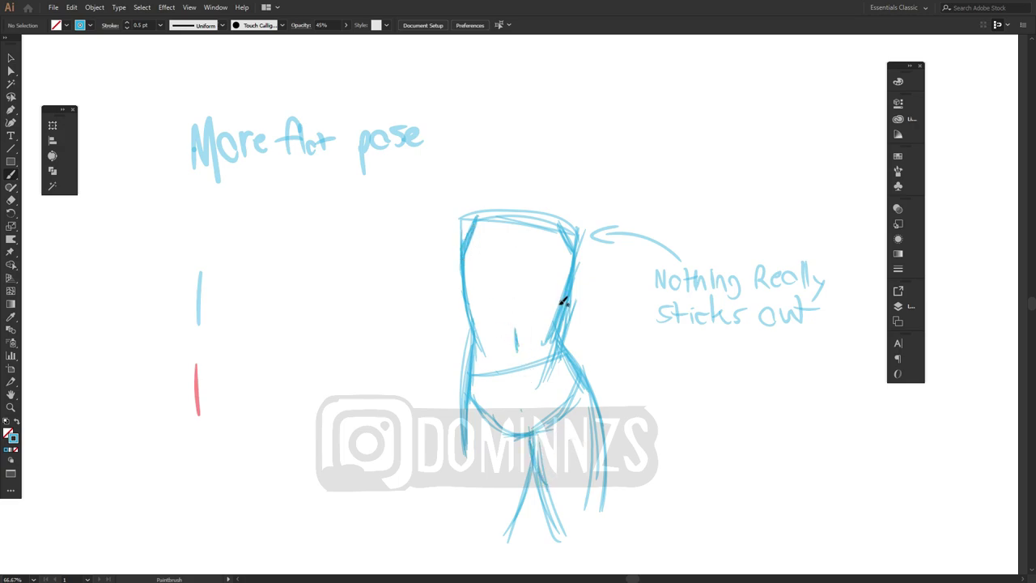
Sketch the flat pose's shoulders and the right arm hanging down beside the hip.
mouse_move(424, 289)
mouse_down()
mouse_move(461, 206)
mouse_move(458, 239)
mouse_up()
mouse_move(549, 224)
mouse_down()
mouse_move(570, 233)
mouse_move(585, 217)
mouse_up()
mouse_move(588, 230)
mouse_down()
mouse_move(574, 272)
mouse_move(599, 279)
mouse_move(596, 303)
mouse_move(619, 320)
mouse_move(628, 380)
mouse_up()
mouse_move(600, 300)
mouse_down()
mouse_move(612, 371)
mouse_move(625, 363)
mouse_move(642, 407)
mouse_up()
drag(629, 345, 634, 385)
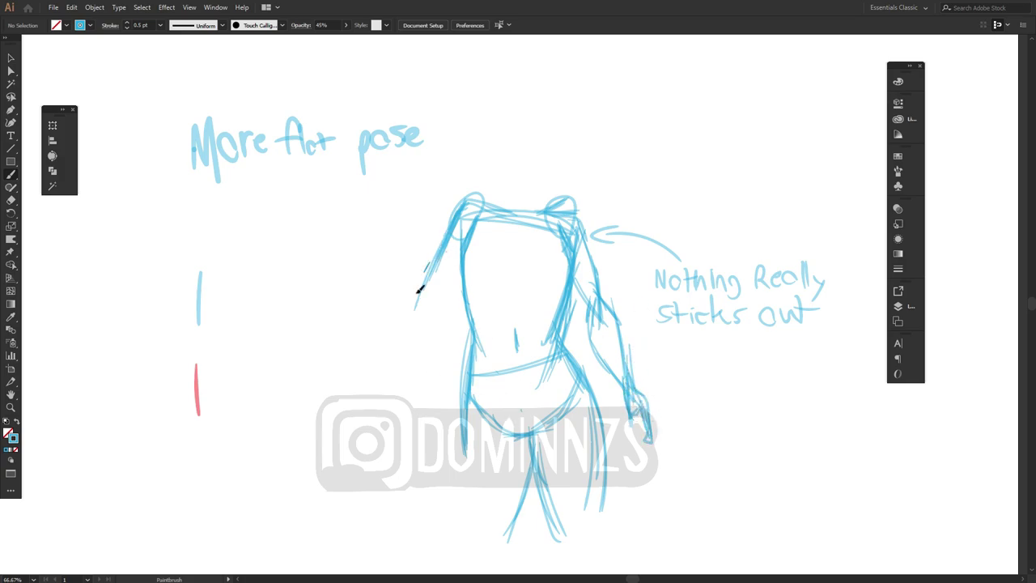
Sketch the left arm bent outward at the elbow with the forearm returning to the hip.
drag(442, 244, 413, 316)
drag(434, 264, 410, 332)
drag(459, 279, 422, 317)
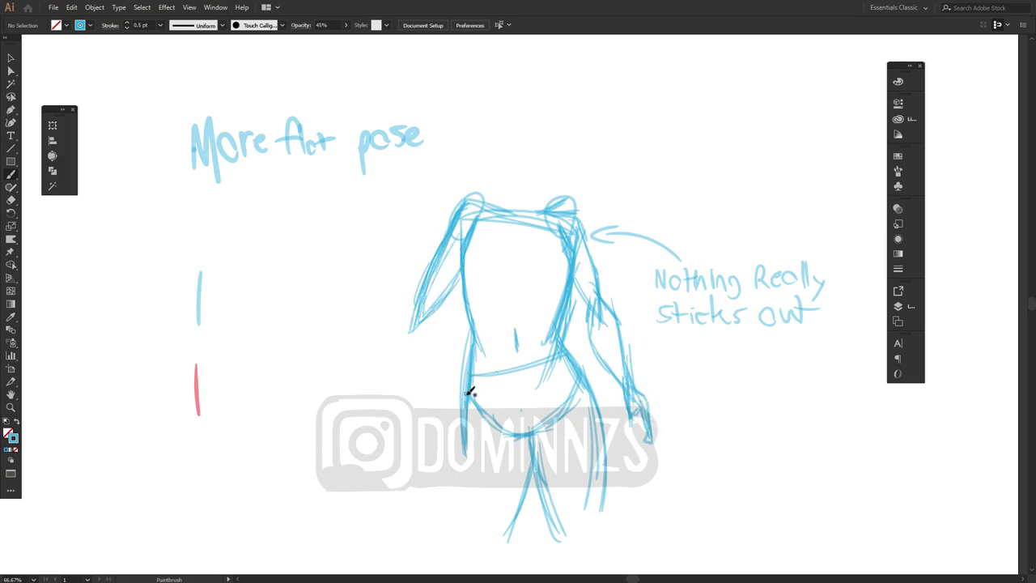
mouse_move(468, 371)
mouse_down()
mouse_move(443, 321)
mouse_move(428, 313)
mouse_move(461, 374)
mouse_move(412, 328)
mouse_up()
drag(409, 327, 437, 253)
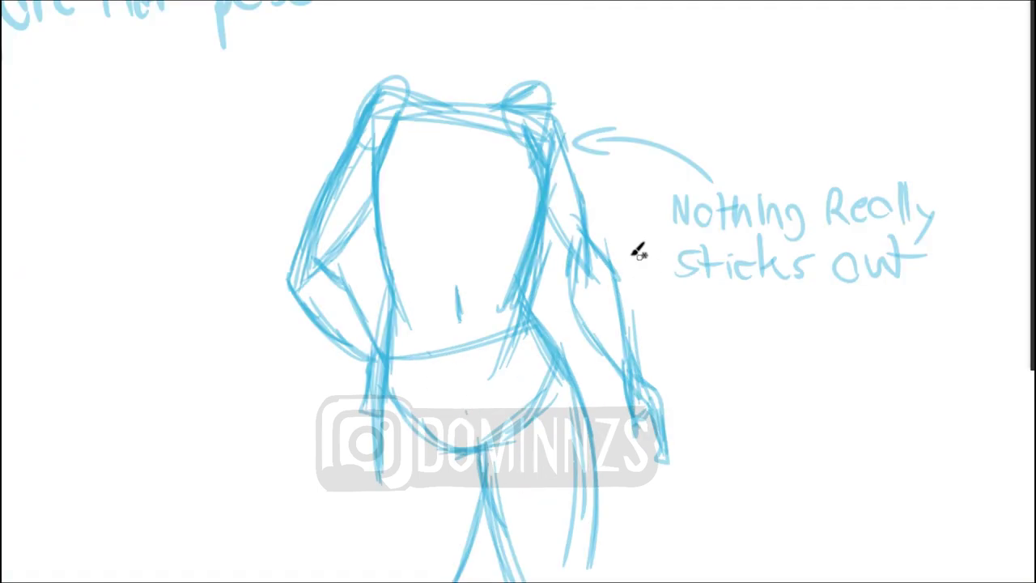
Delete the overlapping construction lines around the flat pose's shoulders and reinforce the outer line of the right hip.
drag(383, 121, 559, 162)
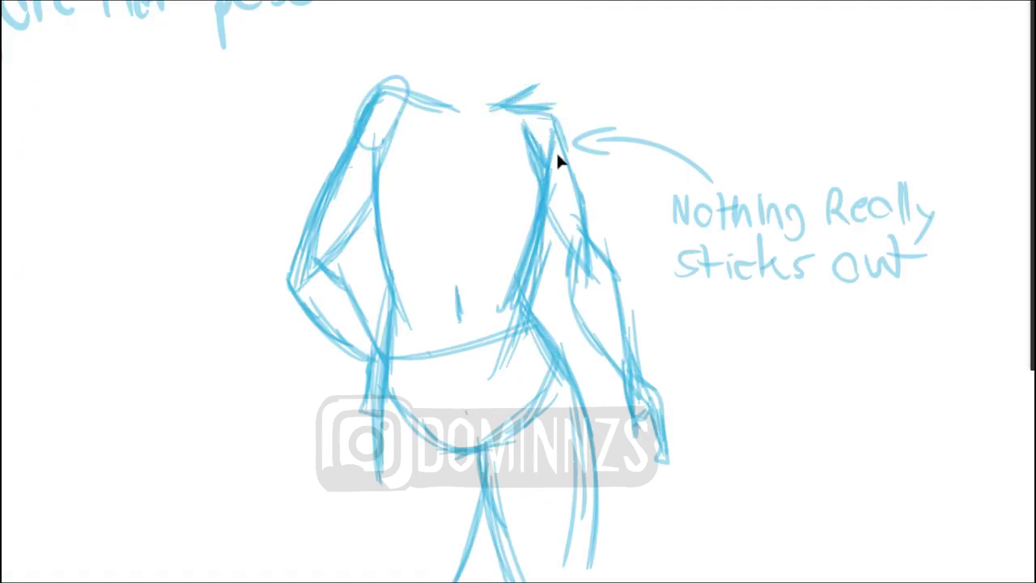
drag(510, 303, 597, 439)
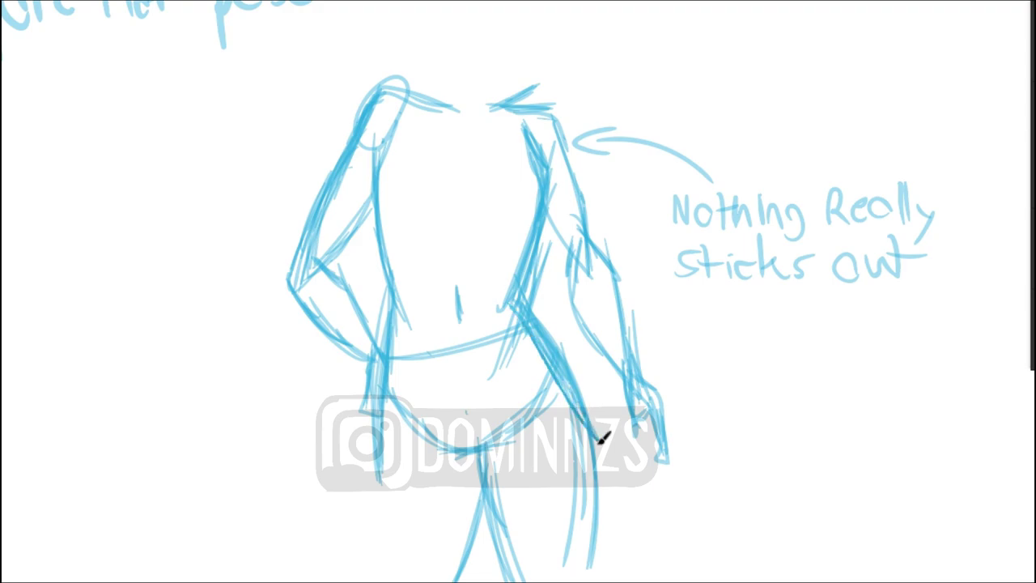
Draw an arrow pointing at the right shoulder and handwrite the note "ADJUST" beside it.
drag(686, 40, 586, 116)
drag(618, 80, 649, 87)
drag(675, 34, 698, 27)
drag(713, 4, 714, 26)
mouse_move(745, 2)
mouse_down()
mouse_move(733, 22)
mouse_move(779, 18)
mouse_up()
drag(816, 2, 815, 21)
Outline both sides of the flat pose's torso and outer hips in red on Layer 5.
key(F7)
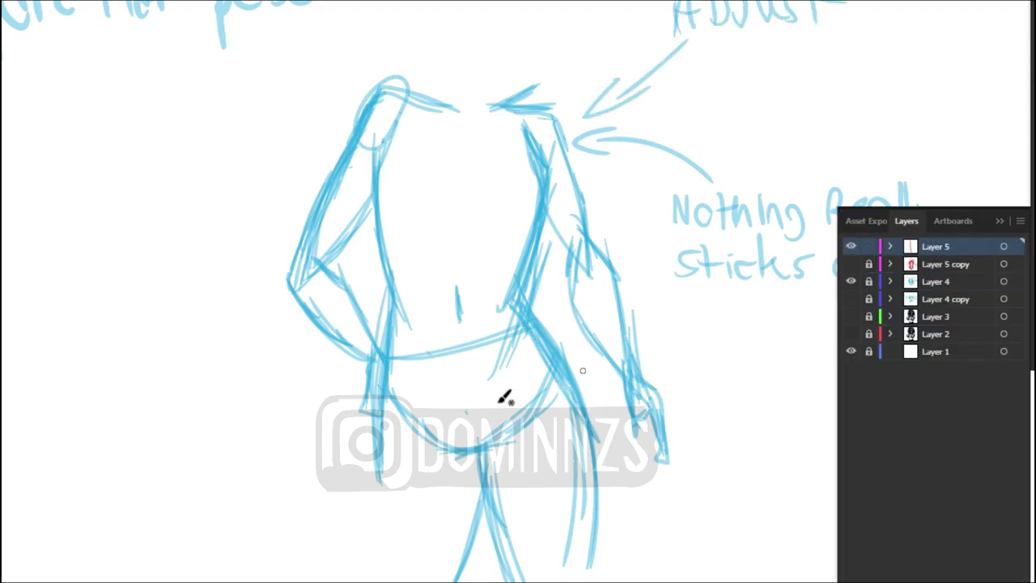
mouse_move(368, 556)
mouse_down()
mouse_move(393, 363)
mouse_move(403, 121)
mouse_up()
mouse_move(518, 344)
mouse_down()
mouse_move(551, 375)
mouse_move(569, 421)
mouse_move(589, 558)
mouse_up()
drag(504, 317, 525, 185)
drag(513, 232, 525, 185)
drag(508, 143, 524, 193)
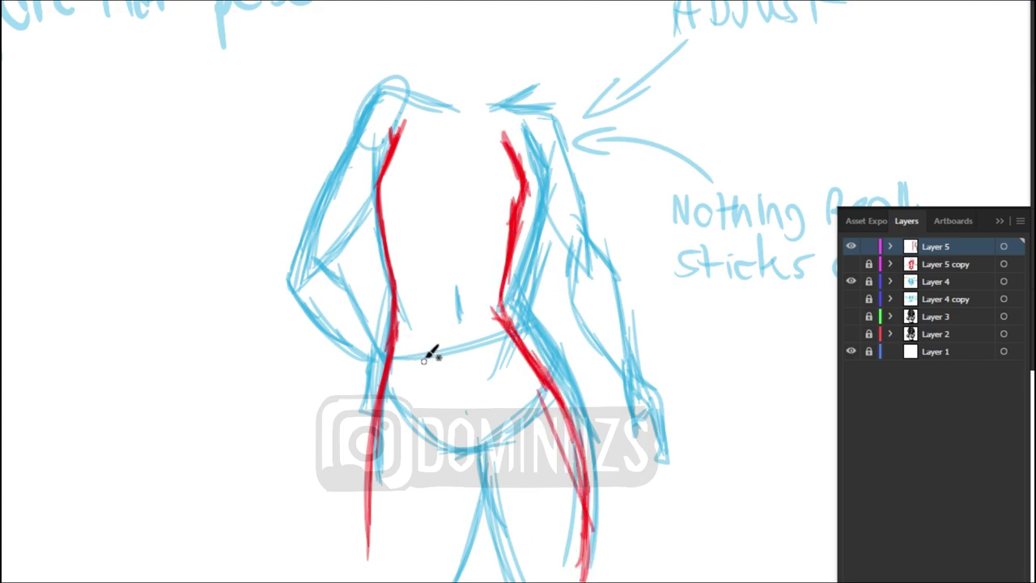
Add the navel and curved waistline in red and thicken the red outline of the right hip.
drag(447, 289, 448, 322)
mouse_move(485, 332)
mouse_down()
mouse_move(396, 348)
mouse_move(503, 319)
mouse_up()
mouse_move(548, 395)
mouse_down()
mouse_move(574, 569)
mouse_move(506, 318)
mouse_up()
drag(544, 353, 576, 433)
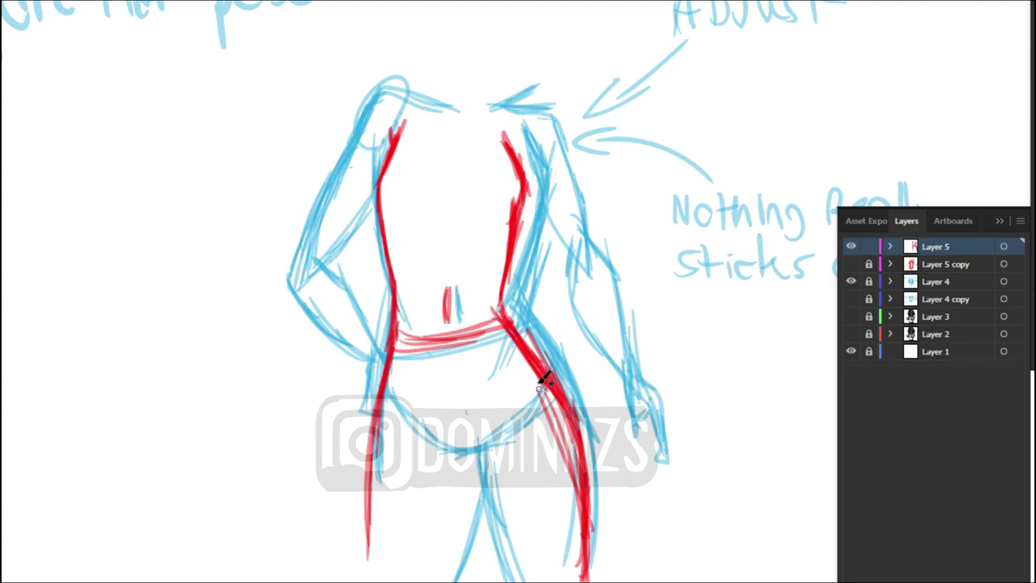
Outline the inner thighs and the pelvis lines above them in red.
drag(520, 580, 486, 417)
mouse_move(507, 528)
mouse_down()
mouse_move(501, 389)
mouse_move(487, 417)
mouse_move(434, 425)
mouse_up()
mouse_move(443, 571)
mouse_down()
mouse_move(514, 369)
mouse_move(430, 423)
mouse_move(444, 581)
mouse_up()
ctrl+click(571, 458)
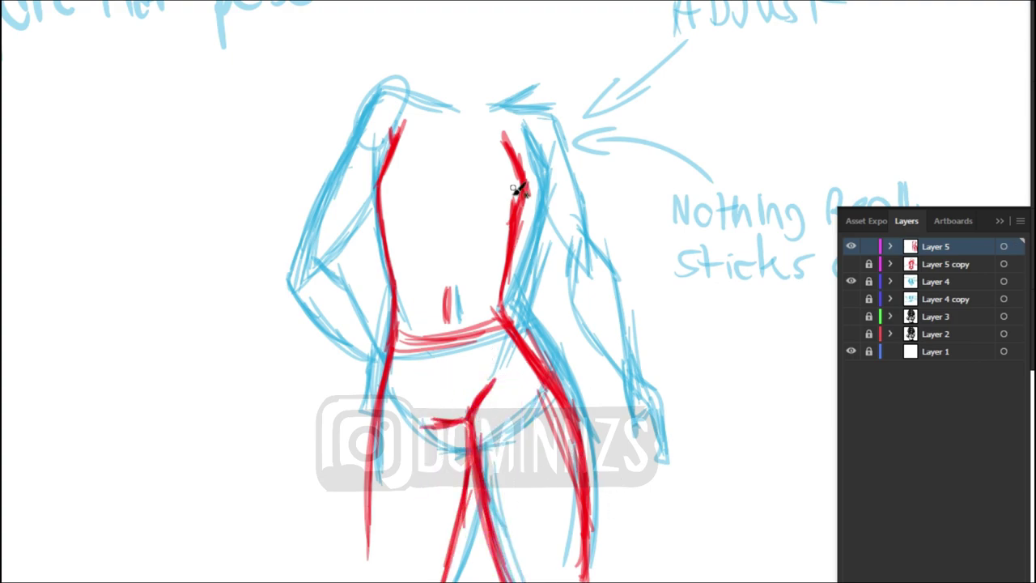
Outline the right armpit and the hanging right arm in red from shoulder to hand.
drag(516, 226, 518, 146)
mouse_move(523, 110)
mouse_down()
mouse_move(618, 273)
mouse_move(656, 390)
mouse_move(659, 409)
mouse_move(628, 407)
mouse_up()
drag(628, 398, 532, 160)
key(ctrl+z)
Select the red strokes of the right forearm and hand and move them slightly toward the body.
key(v)
drag(658, 431, 566, 235)
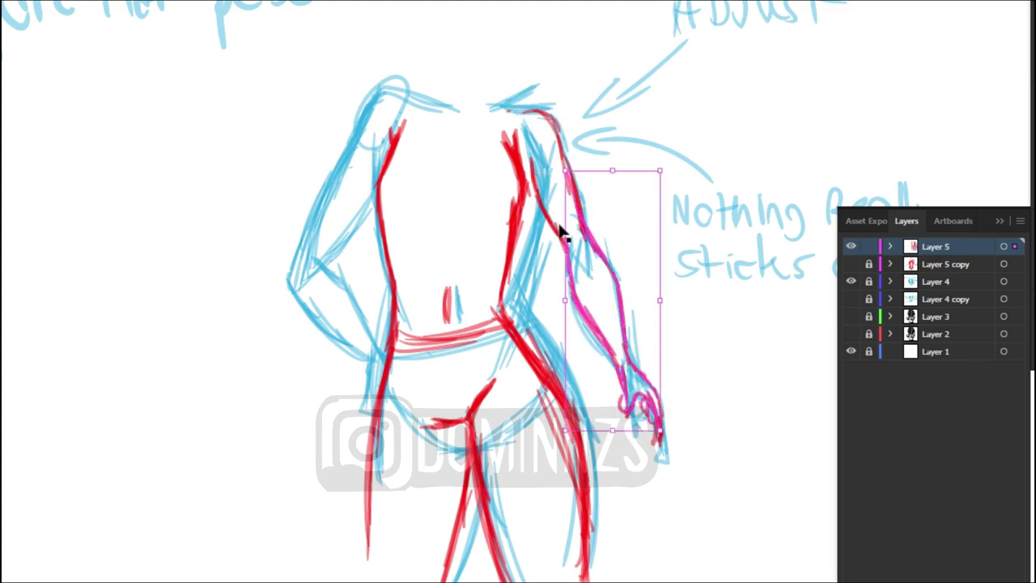
shift+click(560, 226)
drag(622, 341, 604, 332)
click(647, 578)
Outline the bent left arm in red from the shoulder around the elbow to the hip.
mouse_move(388, 100)
mouse_down()
mouse_move(301, 282)
mouse_move(383, 367)
mouse_move(354, 409)
mouse_up()
mouse_move(395, 340)
mouse_down()
mouse_move(323, 262)
mouse_move(312, 264)
mouse_up()
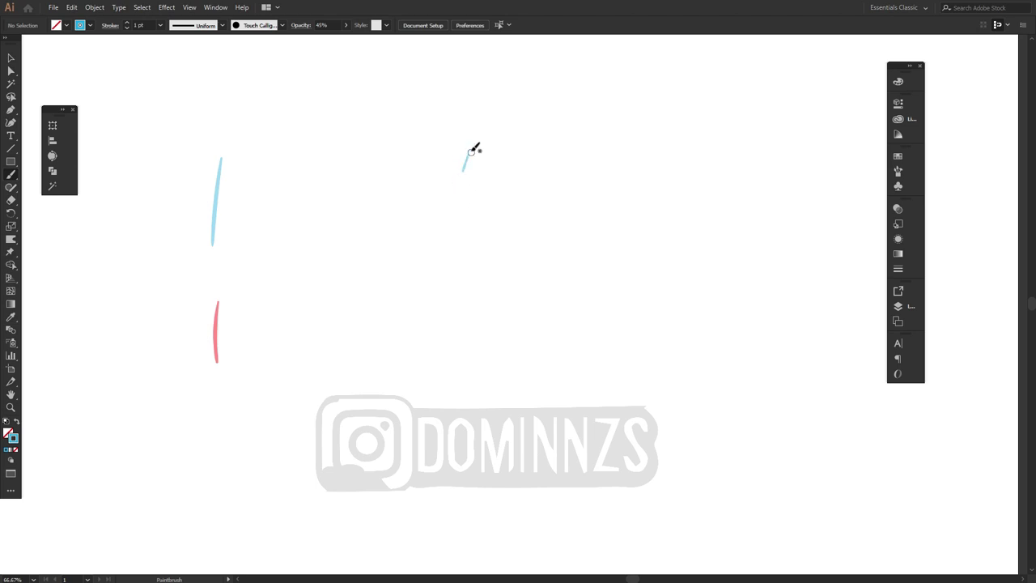
Sketch a new front-view chest in blue with rounded outer contours and short waist lines below it.
mouse_move(473, 150)
mouse_down()
mouse_move(430, 216)
mouse_move(428, 270)
mouse_move(431, 195)
mouse_up()
drag(465, 263, 457, 171)
drag(416, 223, 456, 168)
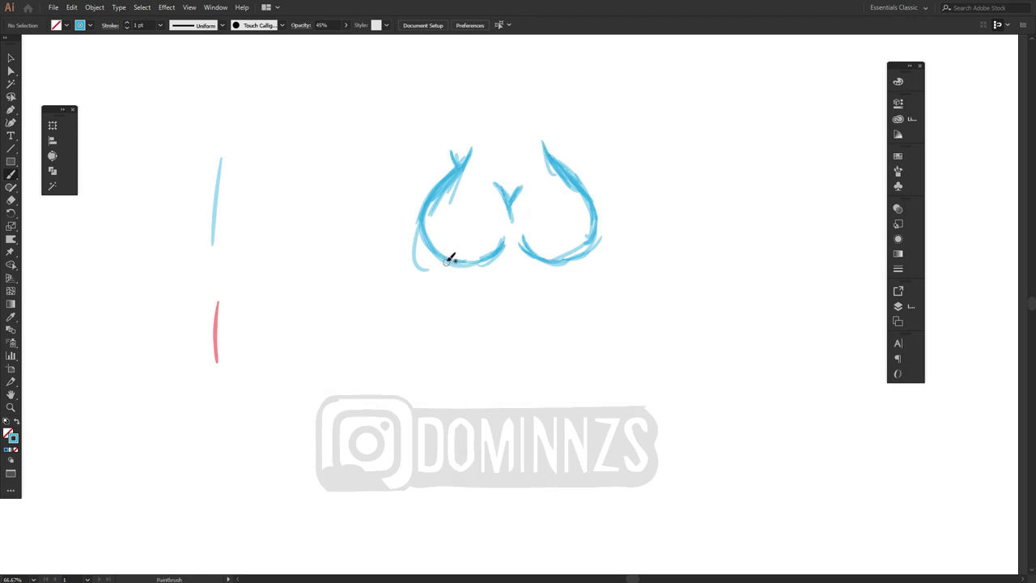
drag(453, 271, 450, 338)
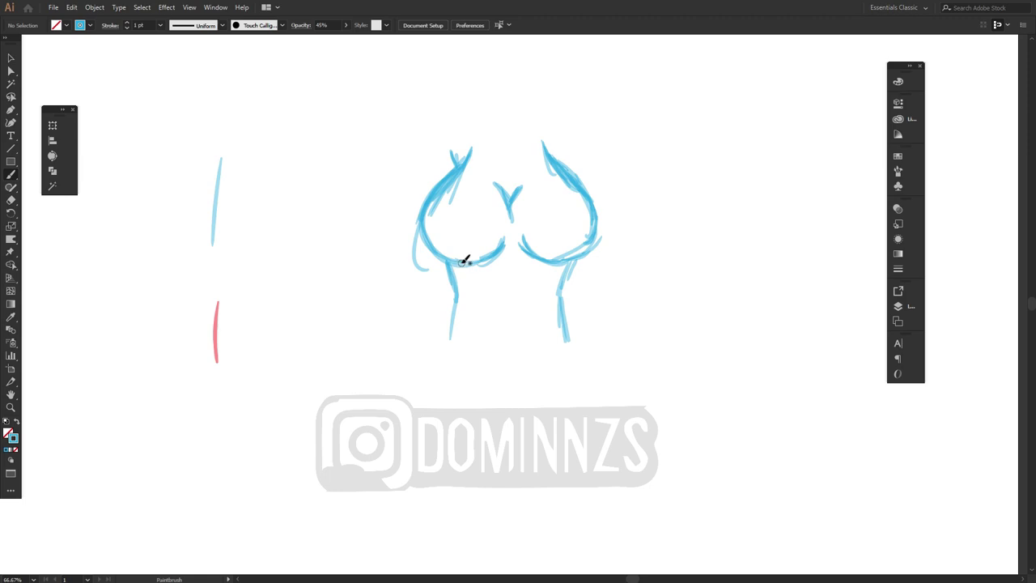
drag(464, 260, 423, 212)
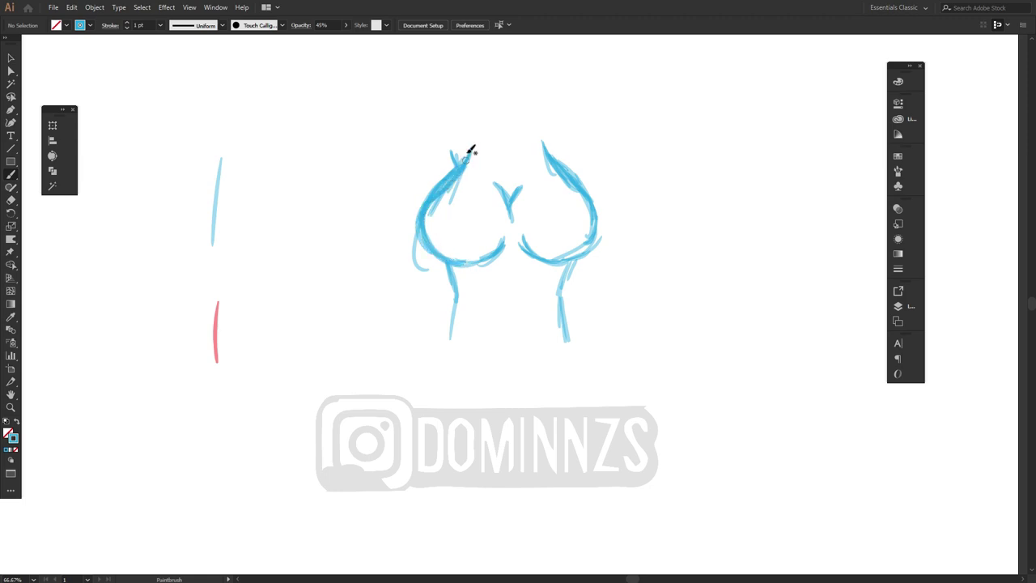
Delete the surplus overlapping strokes along the upper outer contours on both sides of the chest.
key(v)
click(445, 180)
key(Delete)
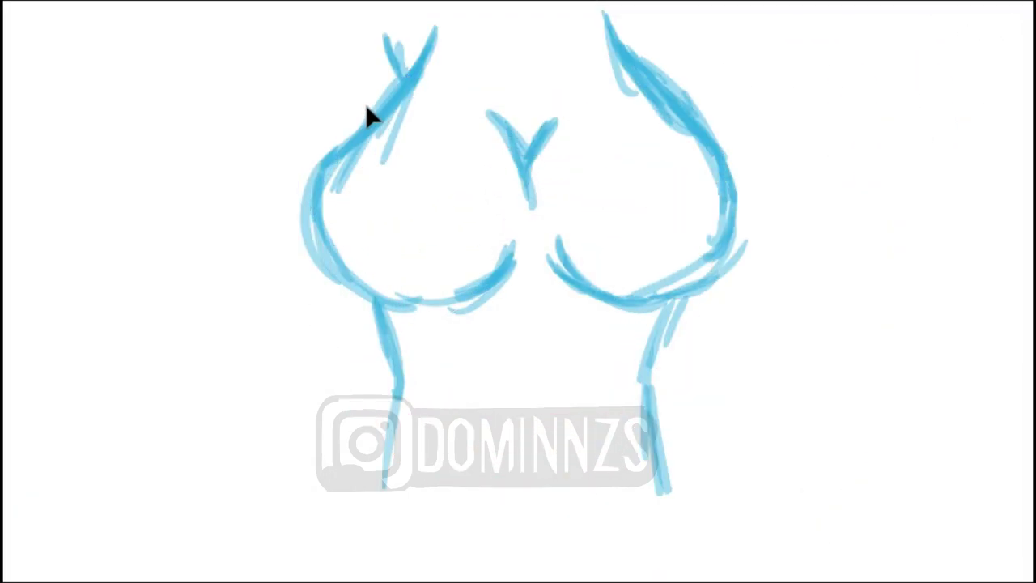
click(366, 106)
key(Delete)
click(362, 165)
key(Delete)
click(382, 161)
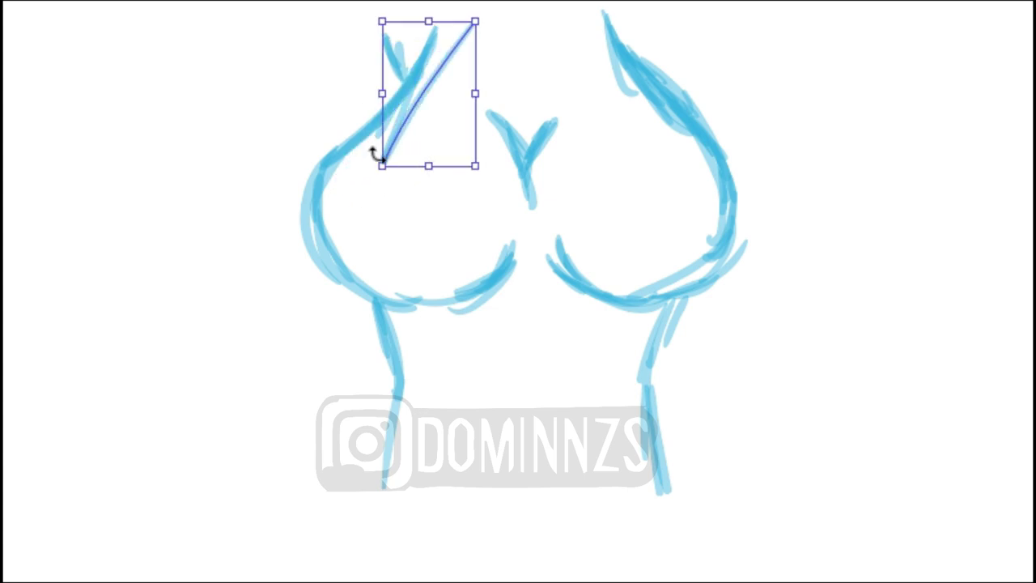
drag(375, 150, 413, 119)
key(Delete)
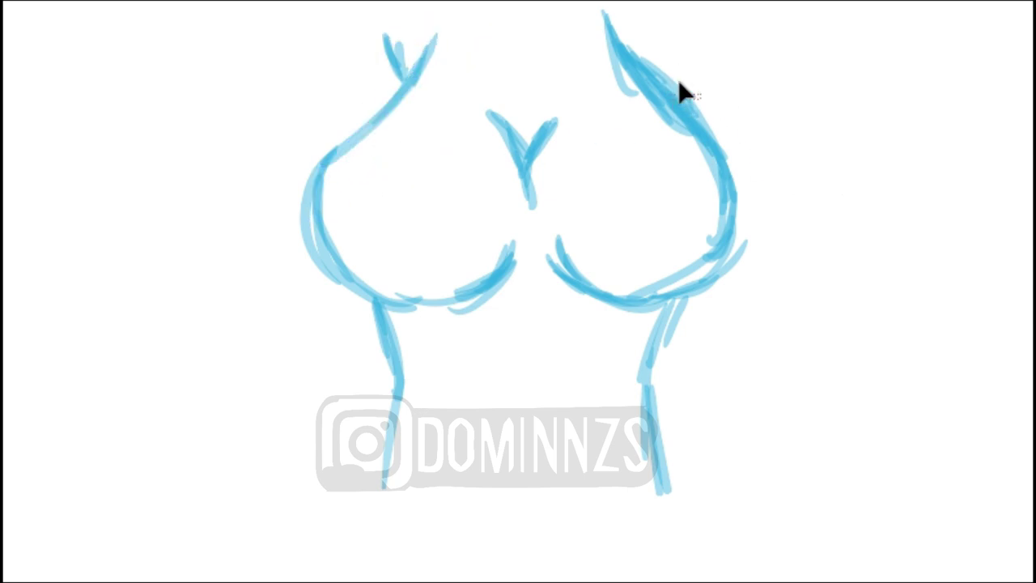
ctrl+click(678, 80)
key(Delete)
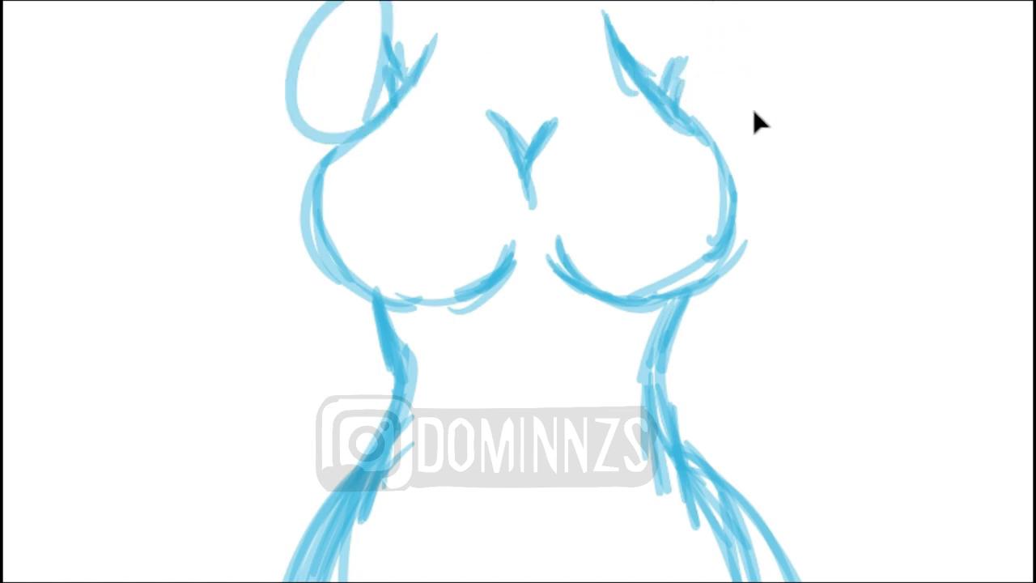
Undo the construction circles sketched at the shoulders.
drag(743, 111, 731, 69)
key(ctrl+z)
key(ctrl+z)
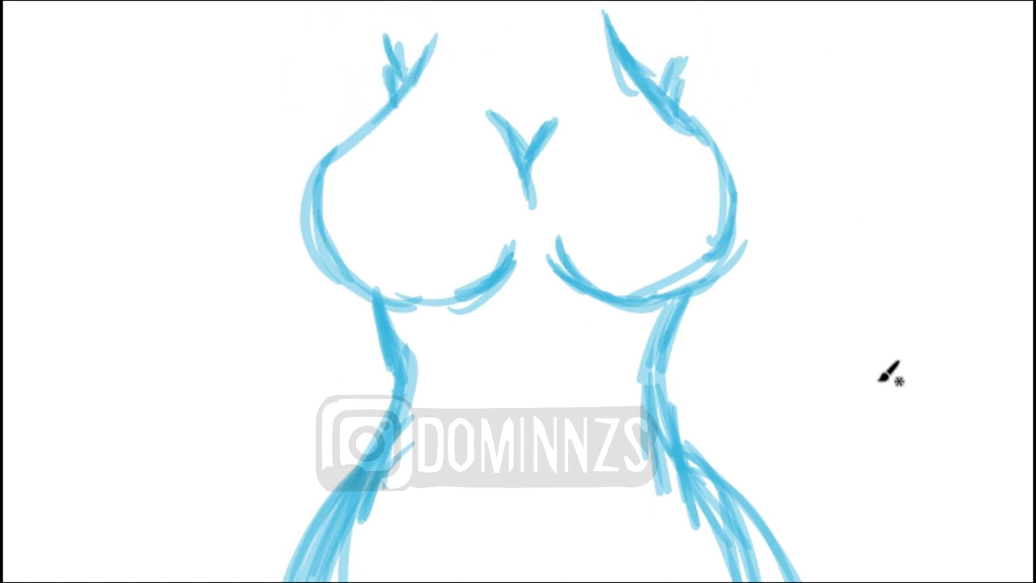
Draw the navel as two short vertical strokes in the middle of the abdomen.
drag(532, 433, 522, 518)
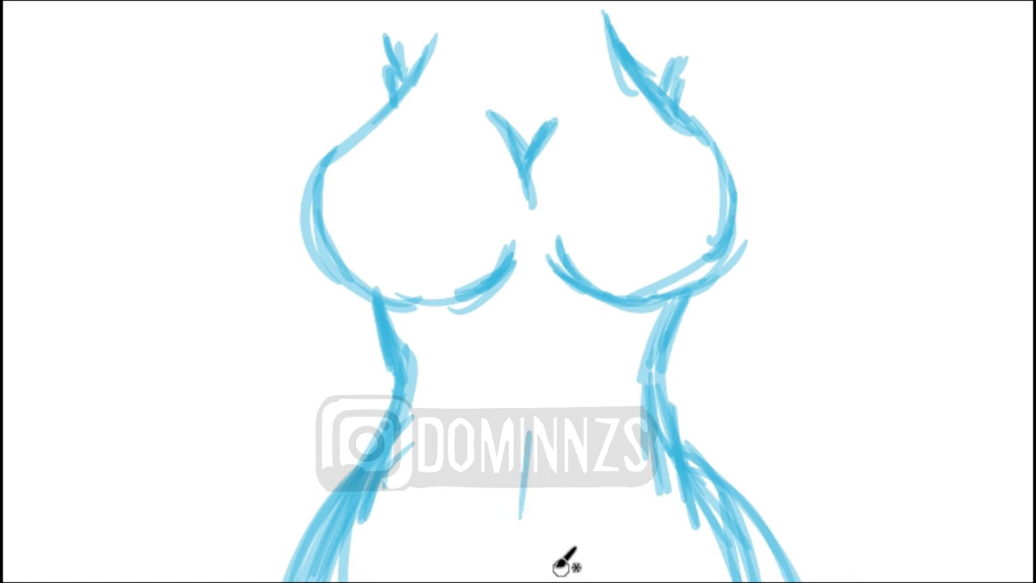
drag(533, 438, 531, 506)
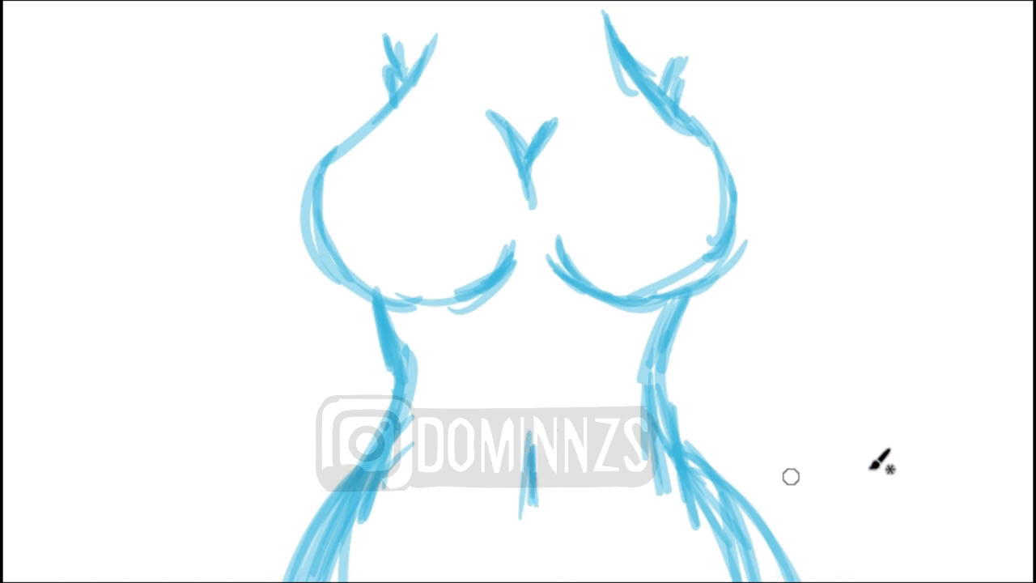
drag(405, 406, 283, 582)
key(ctrl+z)
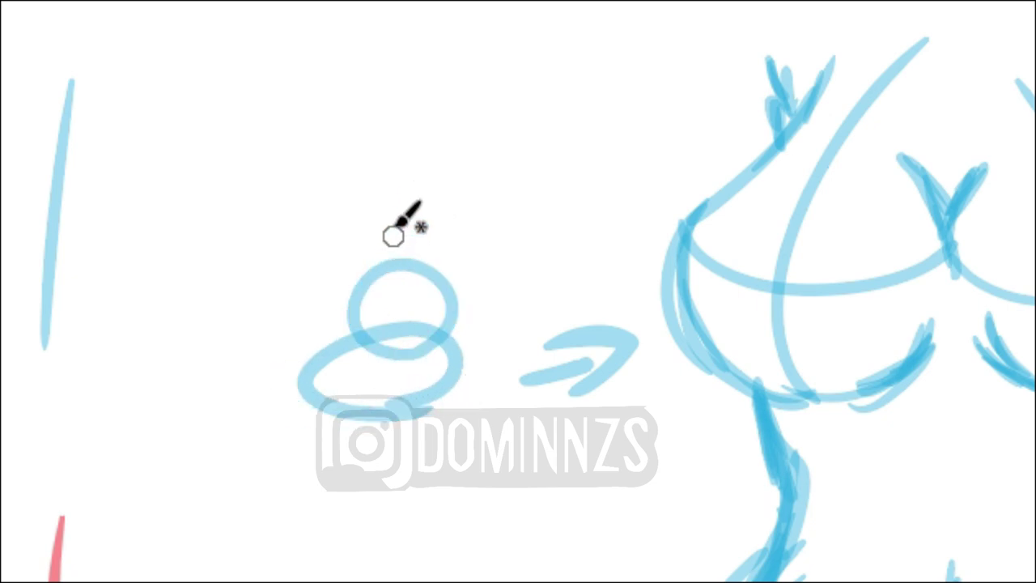
Trace the outer chest contour around the two overlapping construction ovals beside the left arrow.
mouse_move(395, 227)
mouse_down()
mouse_move(317, 387)
mouse_move(438, 403)
mouse_up()
key(ctrl+z)
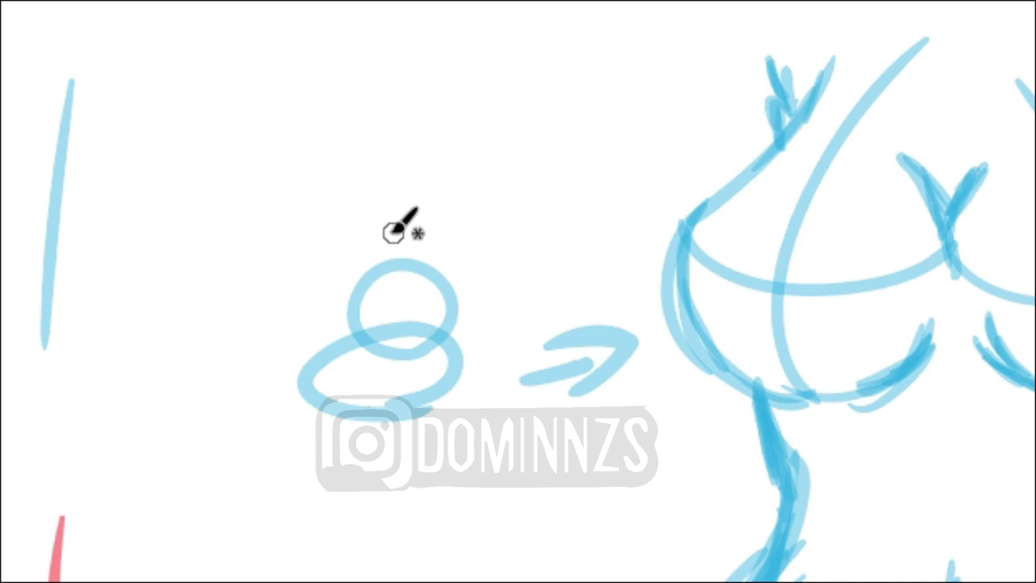
mouse_move(395, 228)
mouse_down()
mouse_move(324, 343)
mouse_move(347, 319)
mouse_move(321, 391)
mouse_up()
key(ctrl+z)
drag(372, 280, 350, 409)
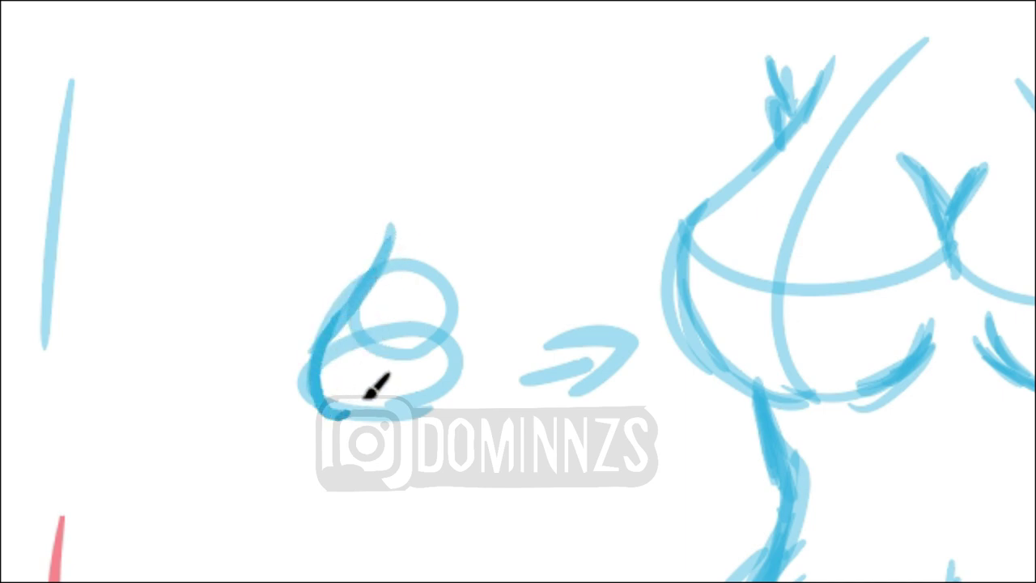
mouse_move(342, 340)
mouse_down()
mouse_move(372, 412)
mouse_move(340, 377)
mouse_move(409, 411)
mouse_up()
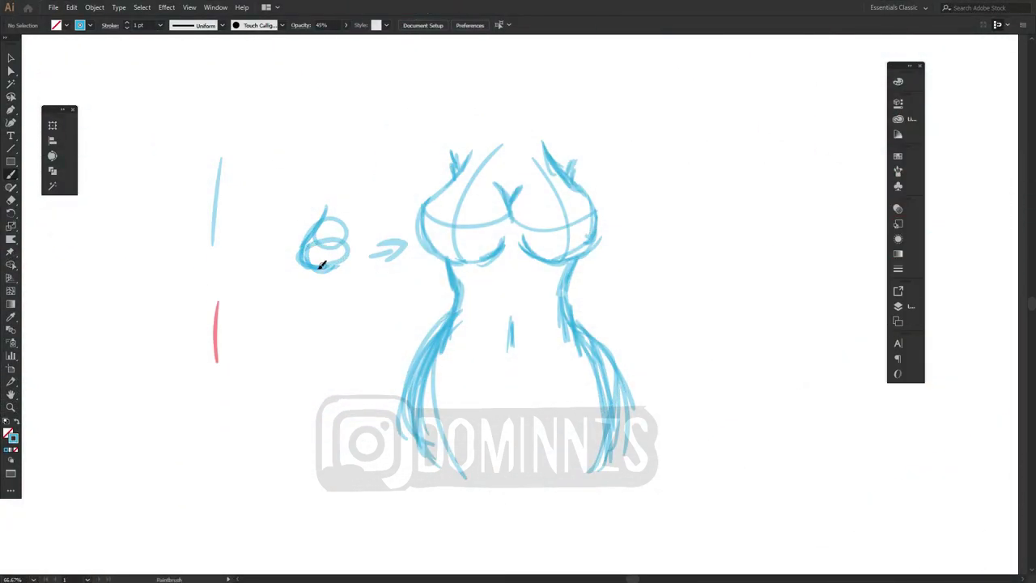
Delete the two overlapping construction ovals and keep only the traced left contour.
key(v)
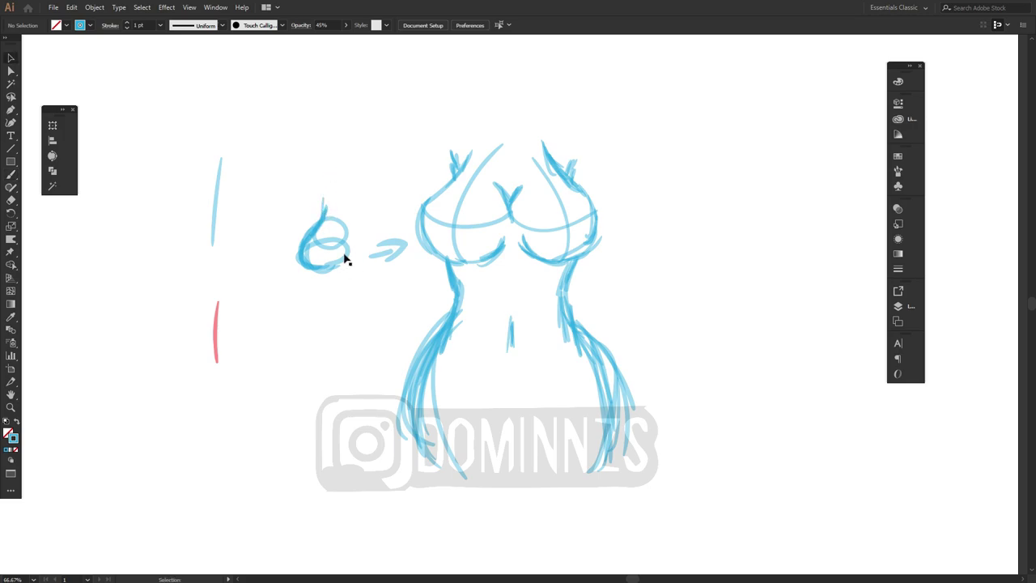
click(346, 252)
key(Delete)
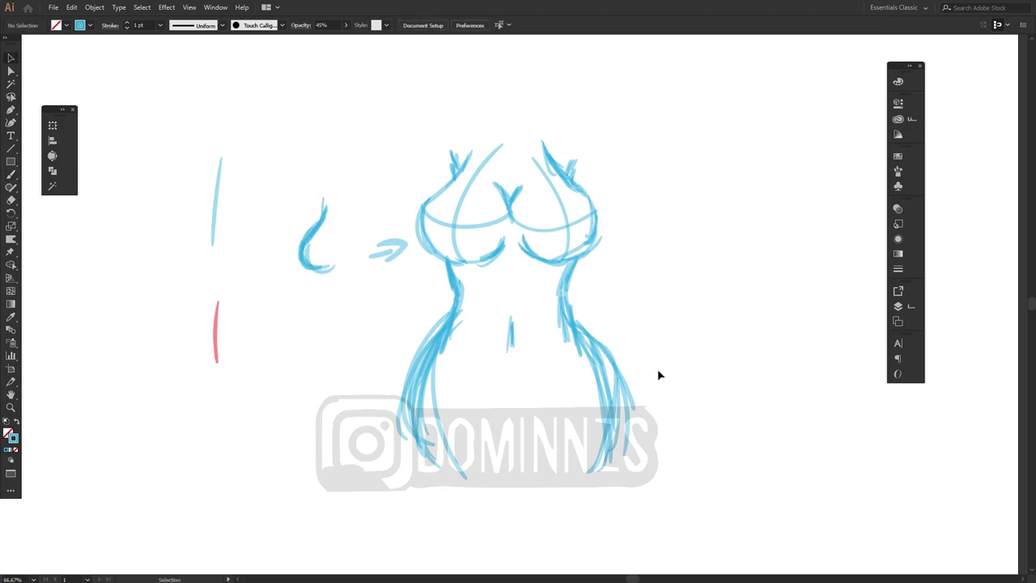
Sketch a mirrored chest contour over construction ovals beside the right arrow and delete the ovals.
key(b)
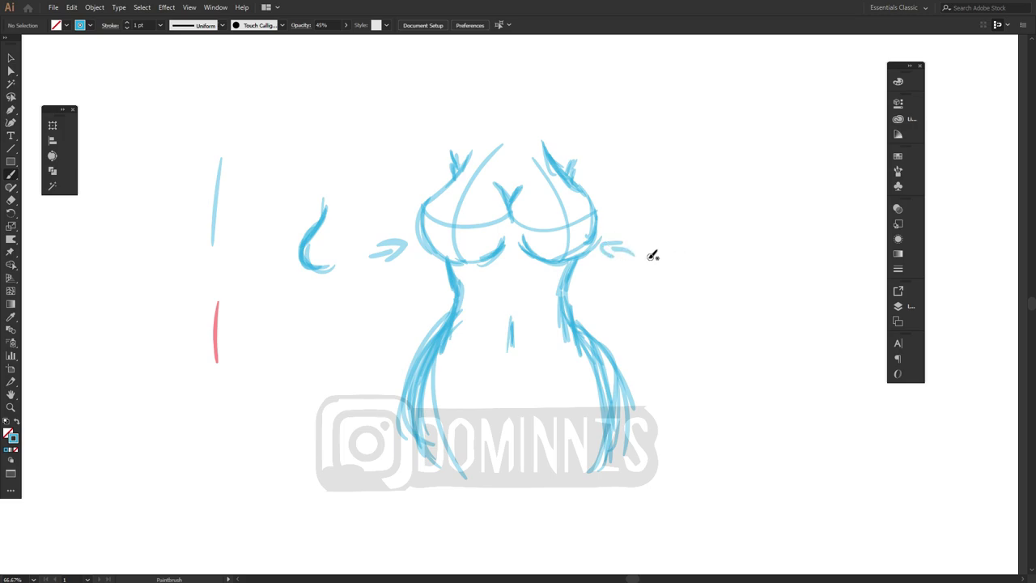
drag(646, 258, 673, 245)
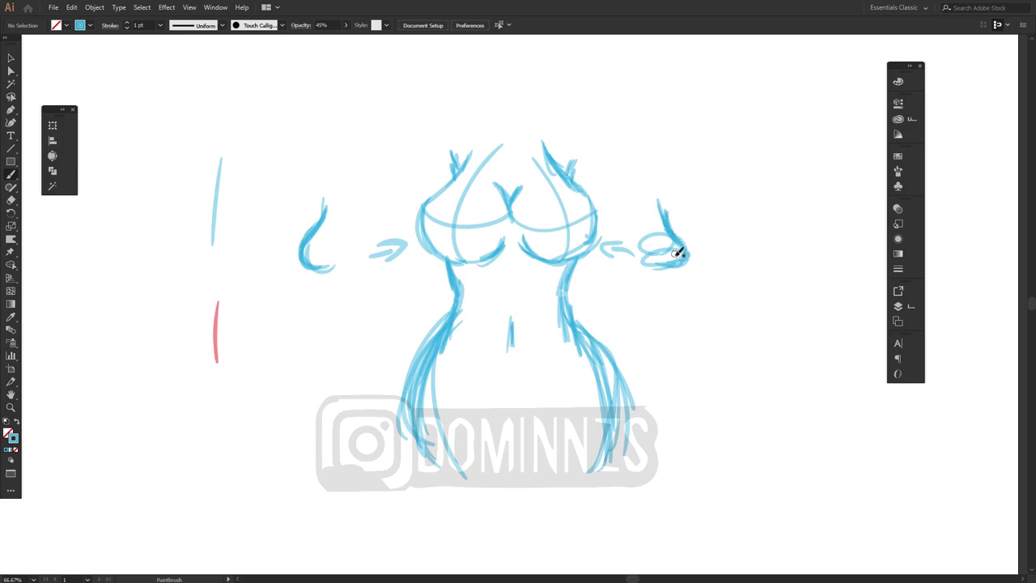
click(659, 257)
key(Delete)
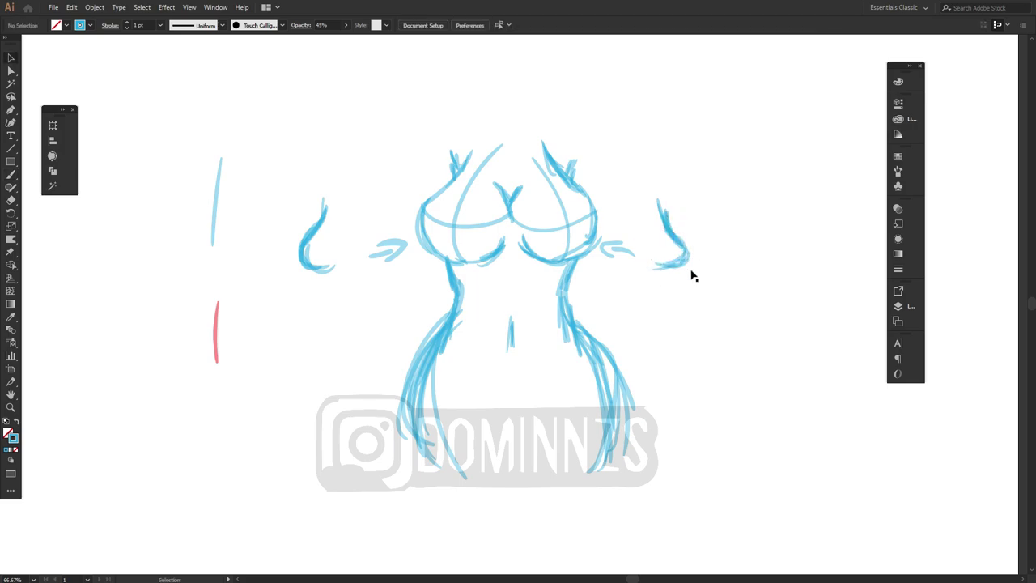
Move both loose chest contours to the empty area beside the torso and bring them closer together as a pair.
mouse_move(680, 263)
mouse_down()
mouse_move(718, 272)
mouse_move(752, 316)
mouse_up()
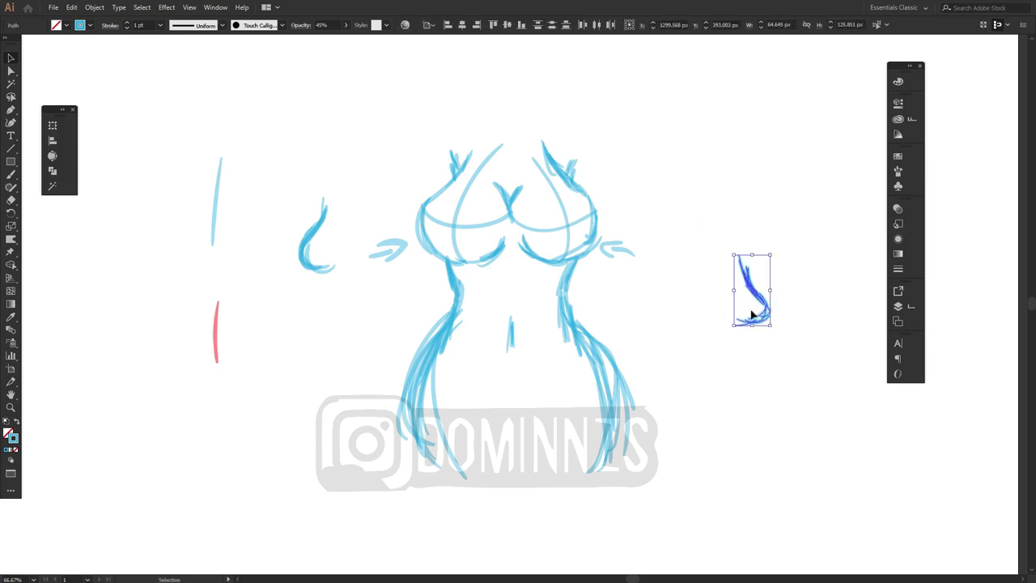
click(306, 251)
mouse_move(319, 271)
mouse_down()
mouse_move(693, 324)
mouse_move(671, 324)
mouse_move(693, 338)
mouse_move(740, 342)
mouse_move(758, 324)
mouse_up()
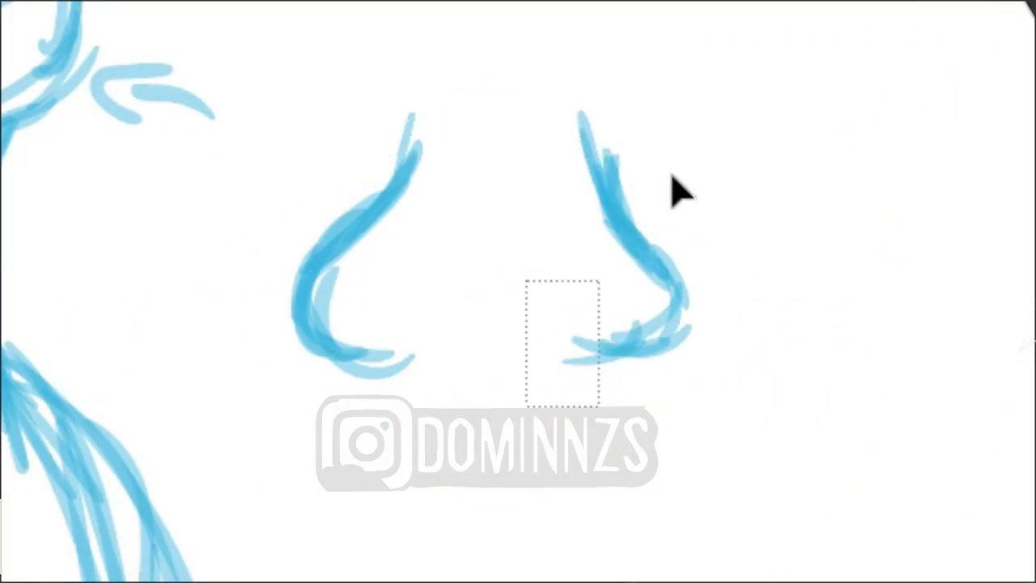
click(667, 351)
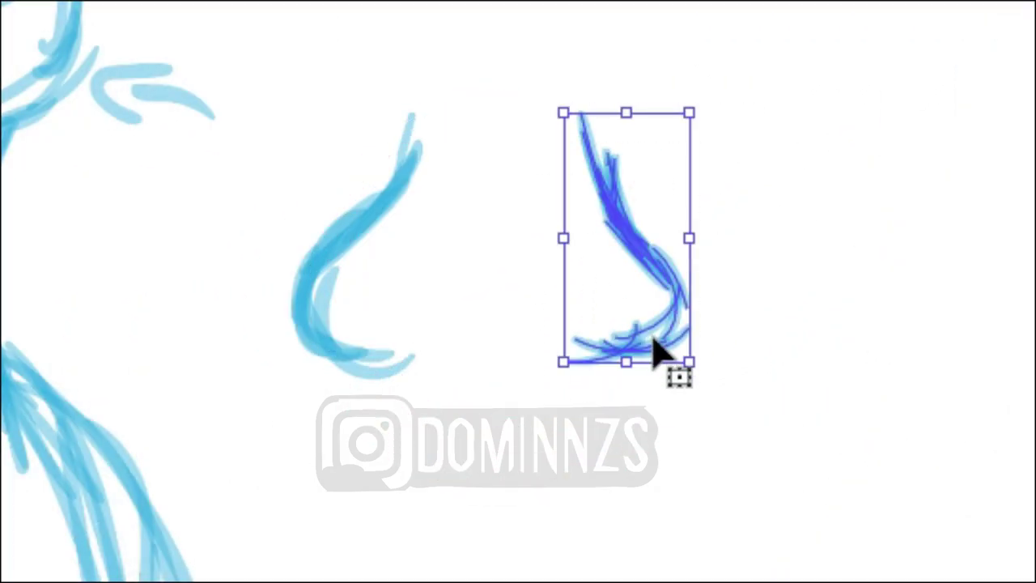
mouse_move(666, 351)
mouse_down()
mouse_move(592, 389)
mouse_move(627, 351)
mouse_move(612, 359)
mouse_up()
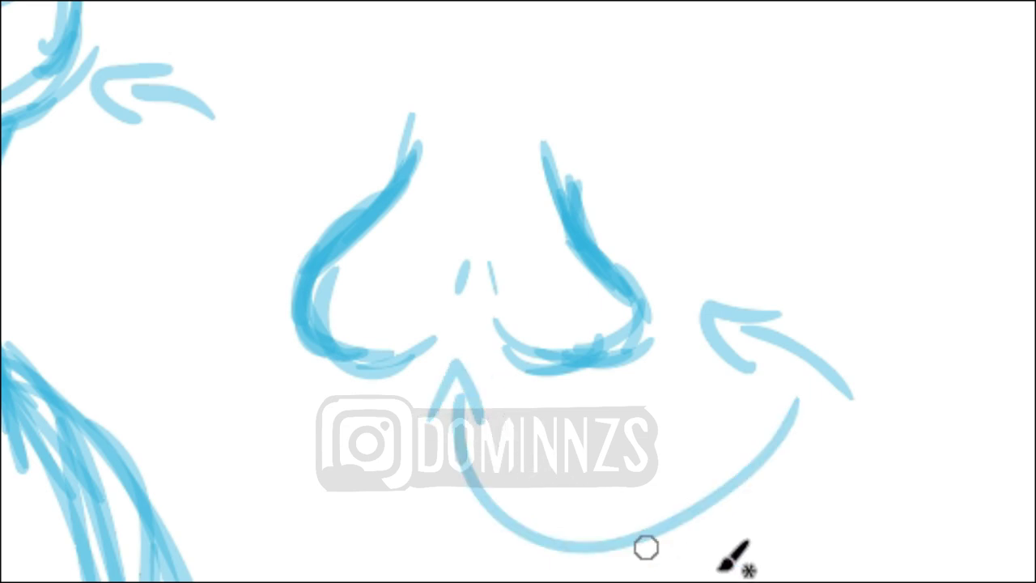
Extend the curved arrow line beside the small chest and handwrite the note "GAP" below it.
mouse_move(776, 443)
mouse_down()
mouse_move(850, 409)
mouse_move(857, 465)
mouse_up()
mouse_move(836, 523)
mouse_down()
mouse_move(802, 506)
mouse_move(858, 536)
mouse_up()
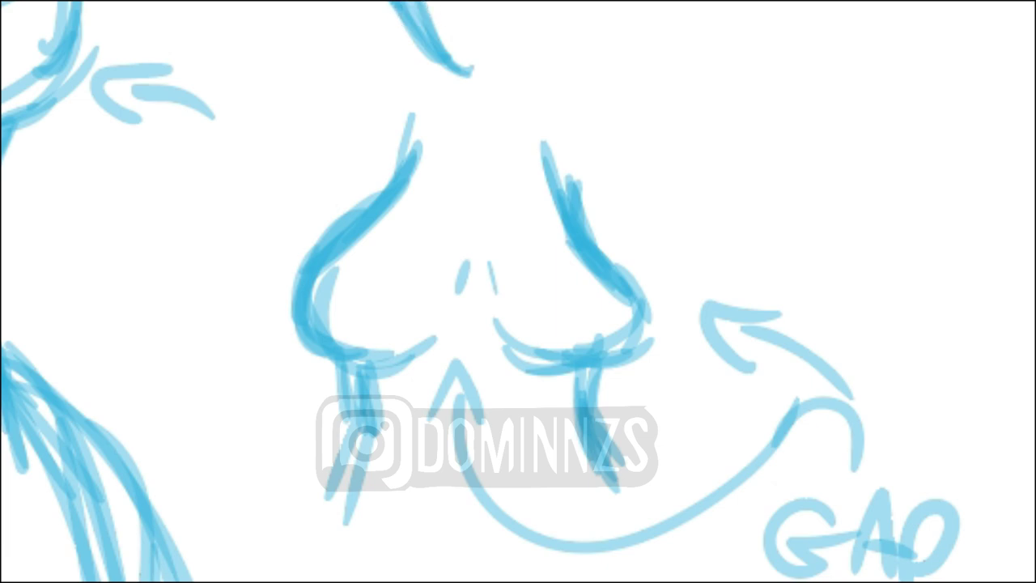
Sketch the jaw and vertical centre line of an oval head above the small chest.
drag(549, 5, 474, 70)
drag(518, 26, 486, 66)
drag(481, 92, 474, 2)
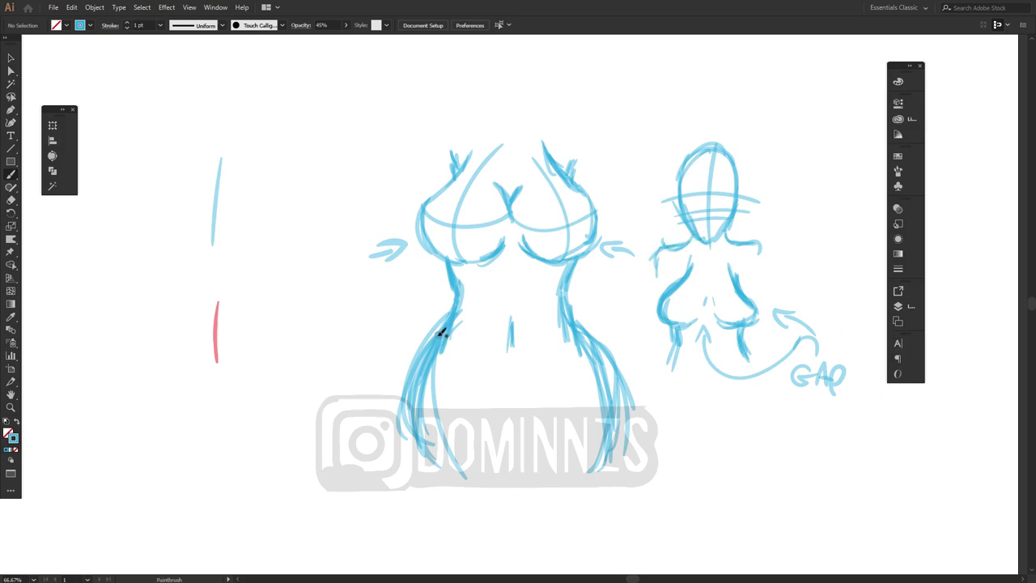
Draw a double-stroked curved waistline below the large torso's navel, connecting both hips.
mouse_move(442, 333)
mouse_down()
mouse_move(544, 354)
mouse_move(576, 347)
mouse_up()
drag(447, 350, 573, 334)
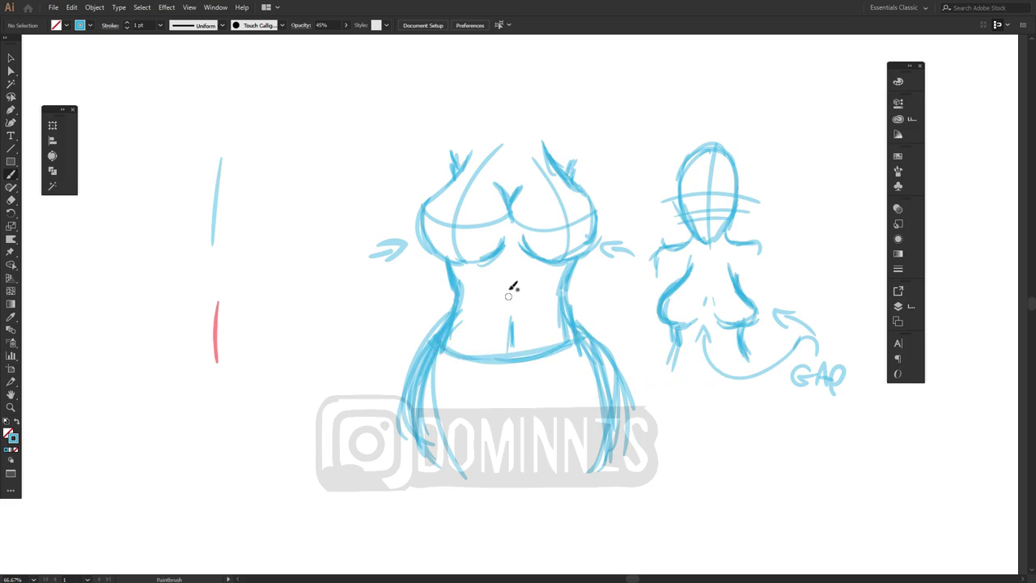
drag(746, 385, 736, 416)
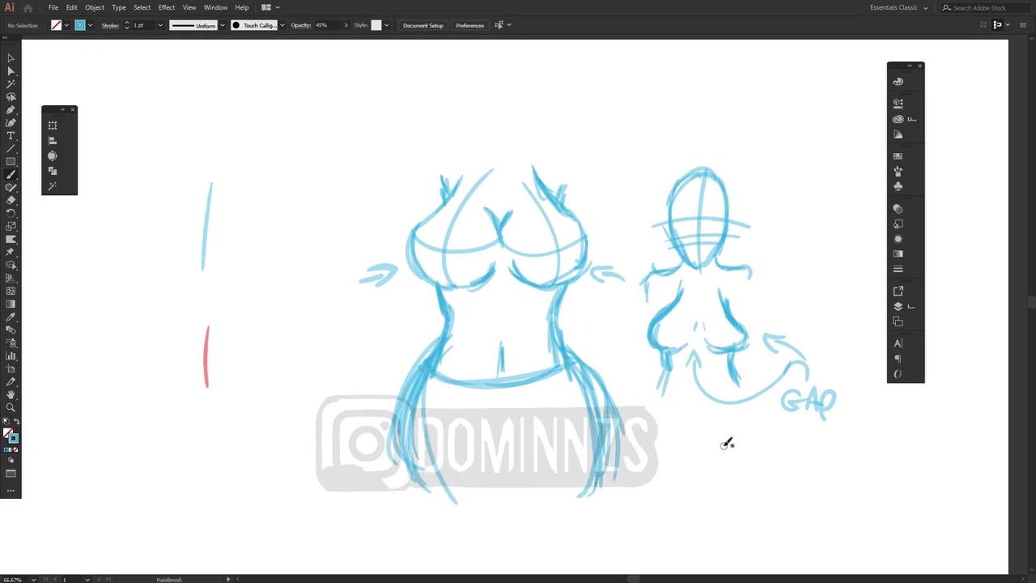
Hide Layer 5 and duplicate Layer 4 as a locked reference of the blue torso sketch.
key(ctrl+plus)
key(ctrl+minus)
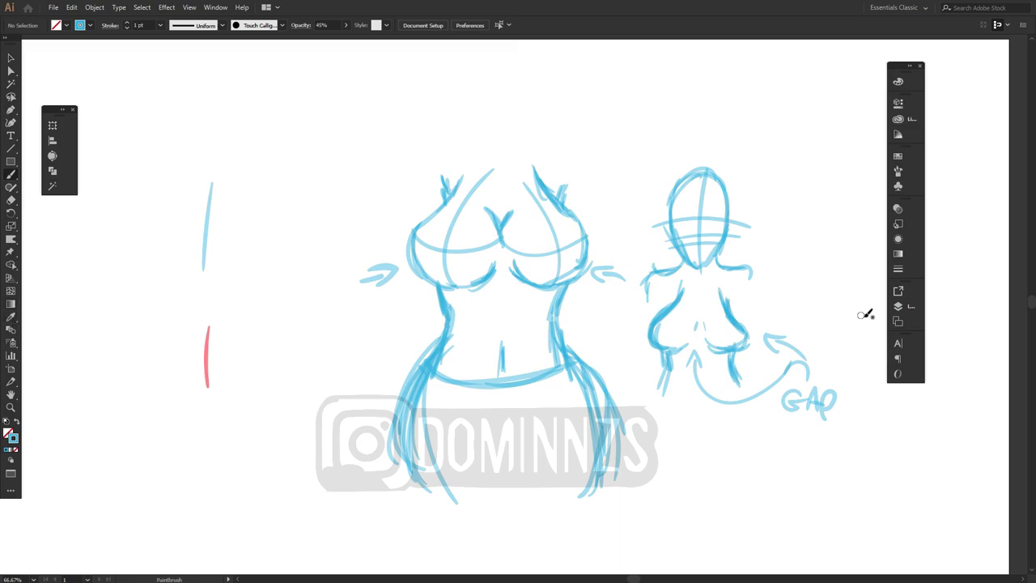
drag(485, 439, 520, 478)
drag(900, 307, 839, 320)
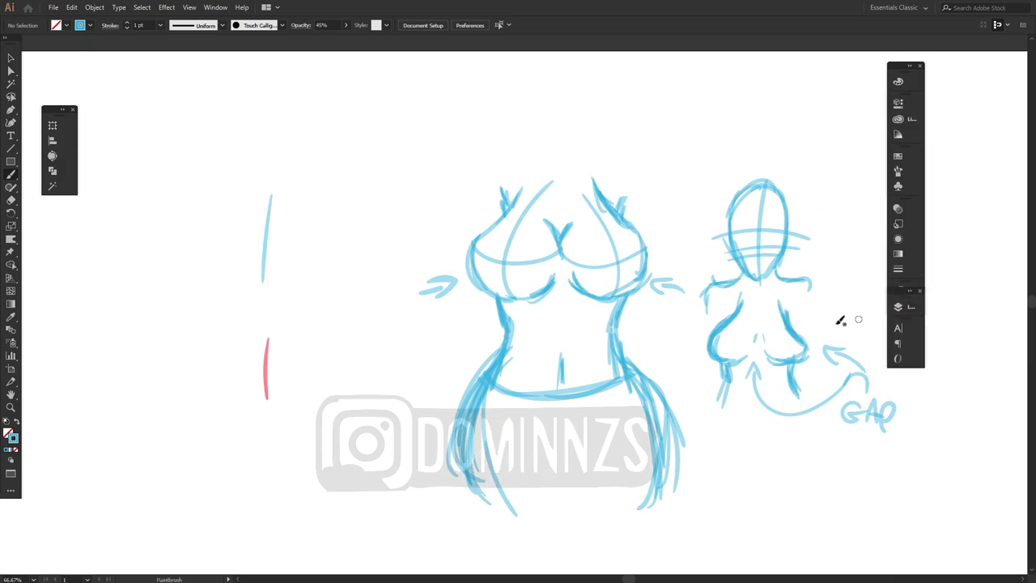
click(898, 309)
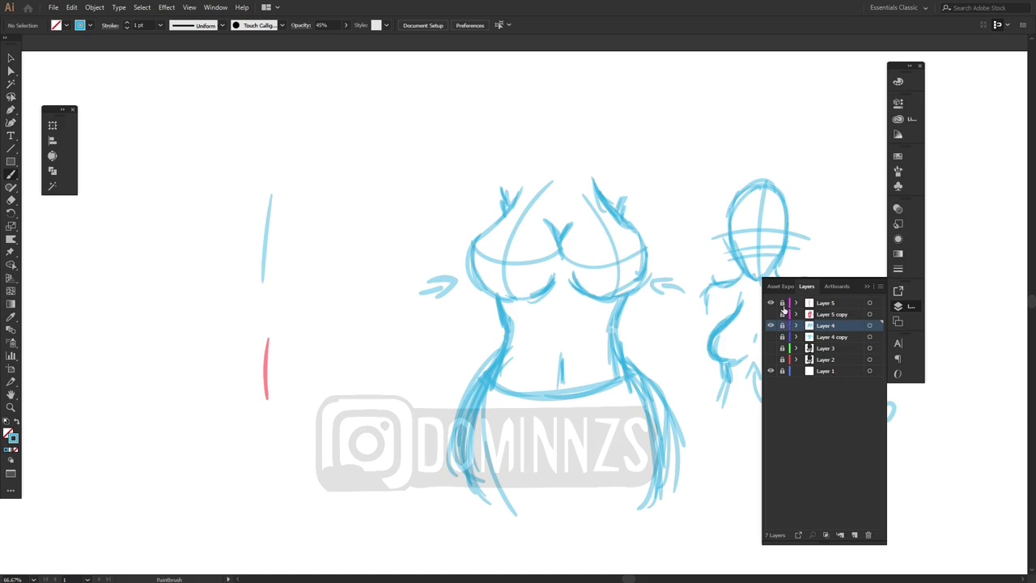
click(771, 327)
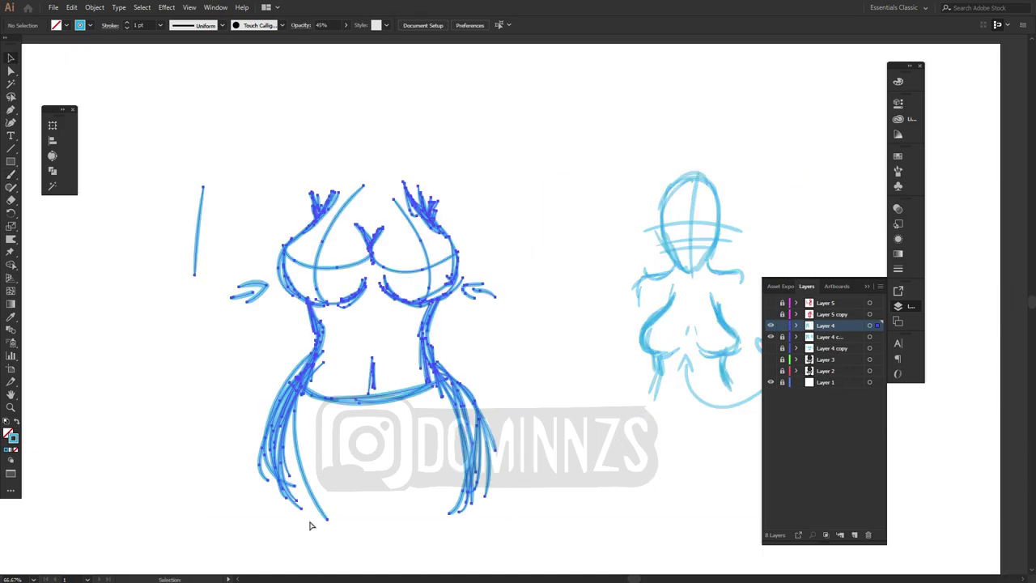
Trace the torso's neck, shoulders, chest, waist and navel over the blue sketch on Layer 4 in black brush strokes.
click(65, 25)
click(54, 41)
drag(256, 125, 250, 195)
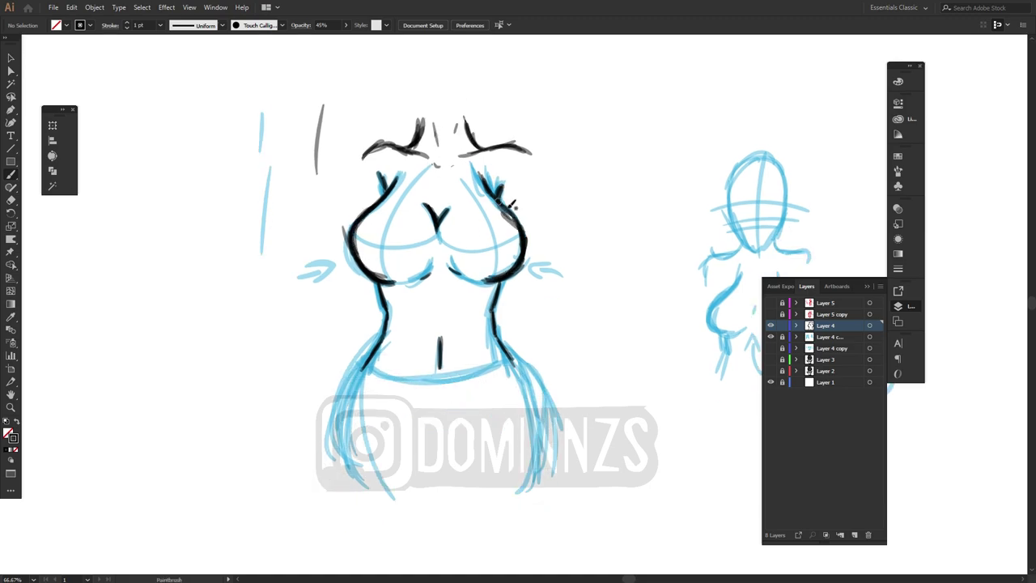
drag(491, 191, 519, 226)
drag(564, 423, 572, 401)
drag(579, 338, 600, 399)
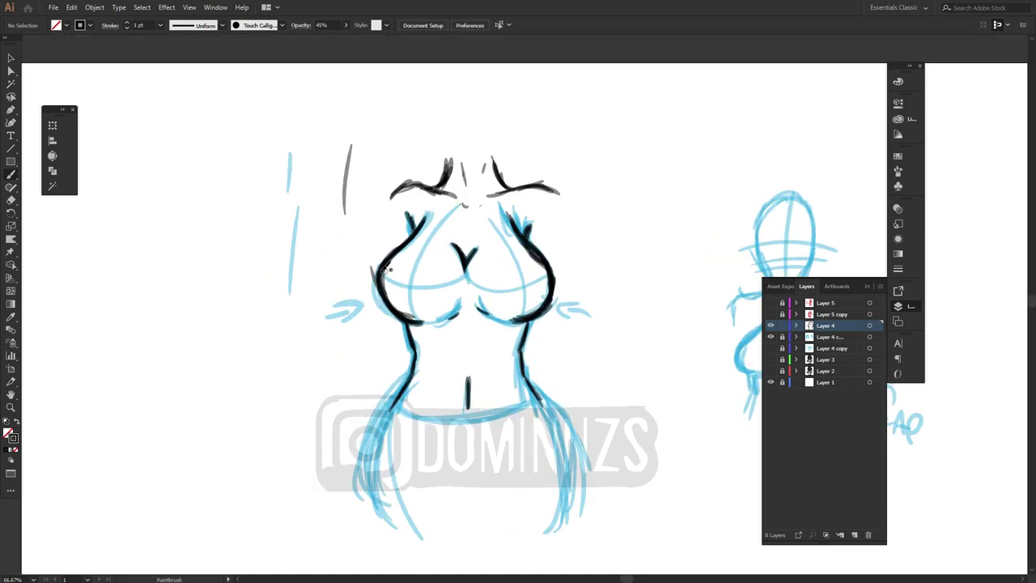
Sketch rounded bikini cups with shoulder straps over the chest, using a 4 pt black brush stroke.
drag(460, 295, 384, 267)
mouse_move(421, 258)
mouse_down()
mouse_move(437, 191)
mouse_move(422, 258)
mouse_up()
mouse_move(455, 308)
mouse_down()
mouse_move(411, 322)
mouse_move(433, 283)
mouse_up()
click(160, 25)
click(142, 115)
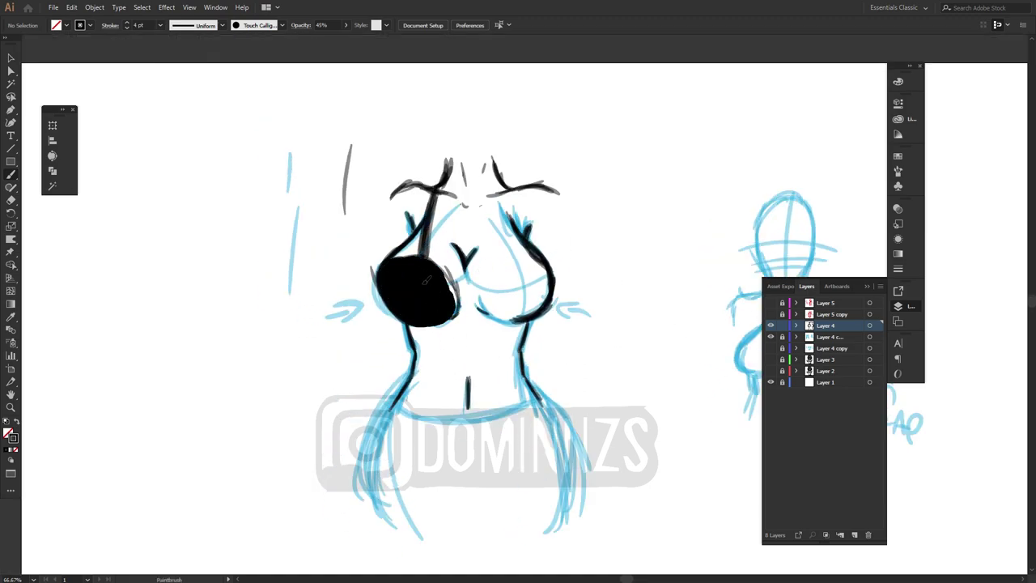
mouse_move(489, 307)
mouse_down()
mouse_move(528, 282)
mouse_move(466, 309)
mouse_up()
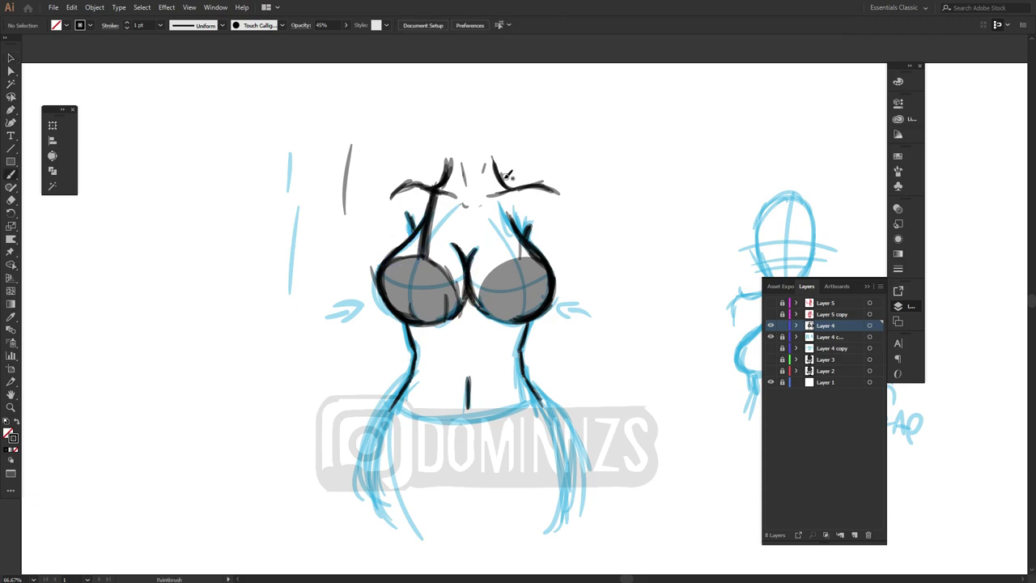
drag(506, 177, 519, 243)
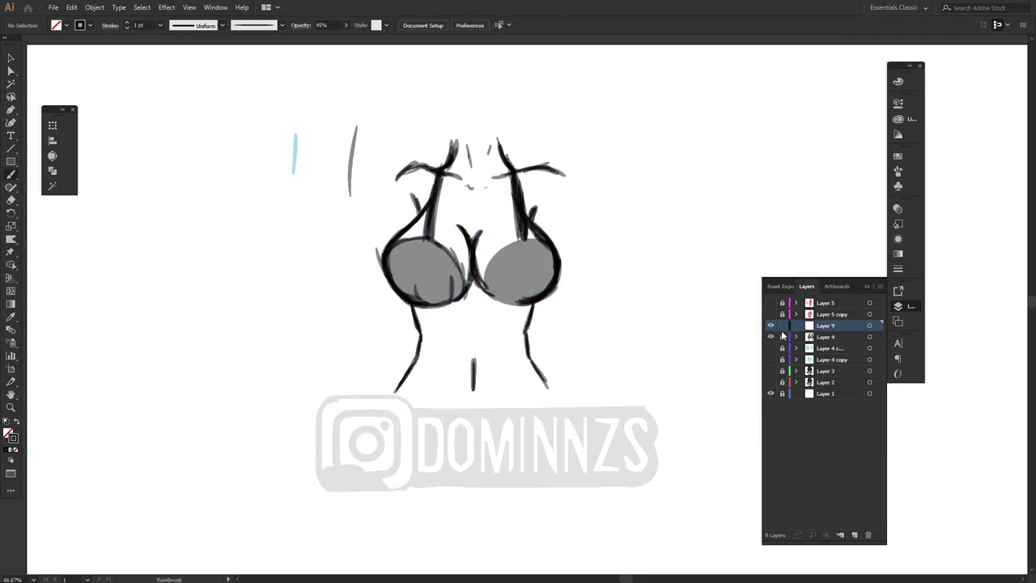
Fade the sketch on Layer 4 by lowering its opacity, lock that layer and make Layer 9 active.
key(ctrl+a)
click(346, 25)
drag(323, 39, 301, 40)
click(782, 337)
click(858, 326)
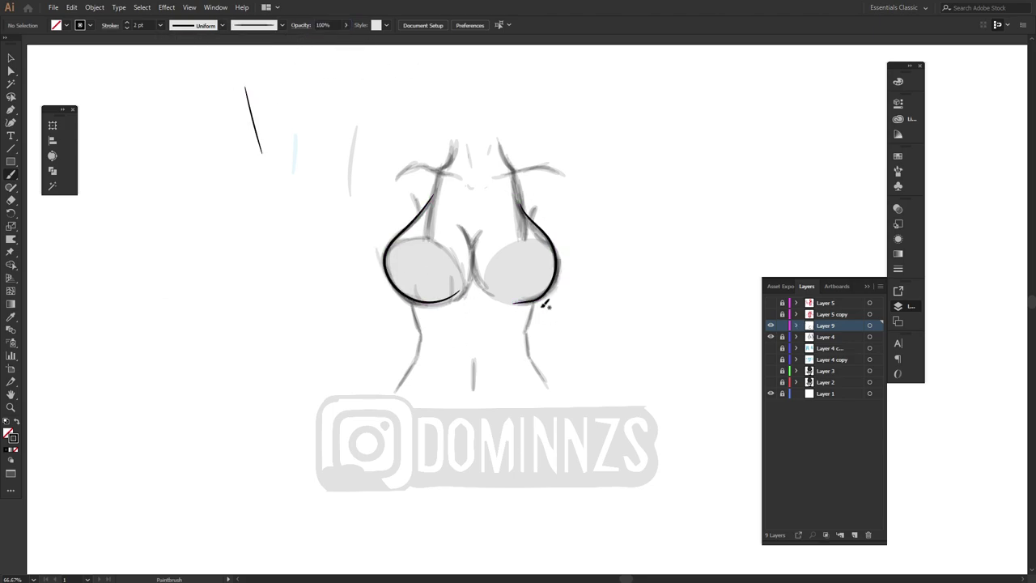
Ink the cleavage lines, armpit creases and upper waist on Layer 9 in black at 100% opacity.
ctrl+click(256, 127)
key(ctrl+shift+a)
drag(484, 234, 473, 261)
scroll(461, 233, up, 3)
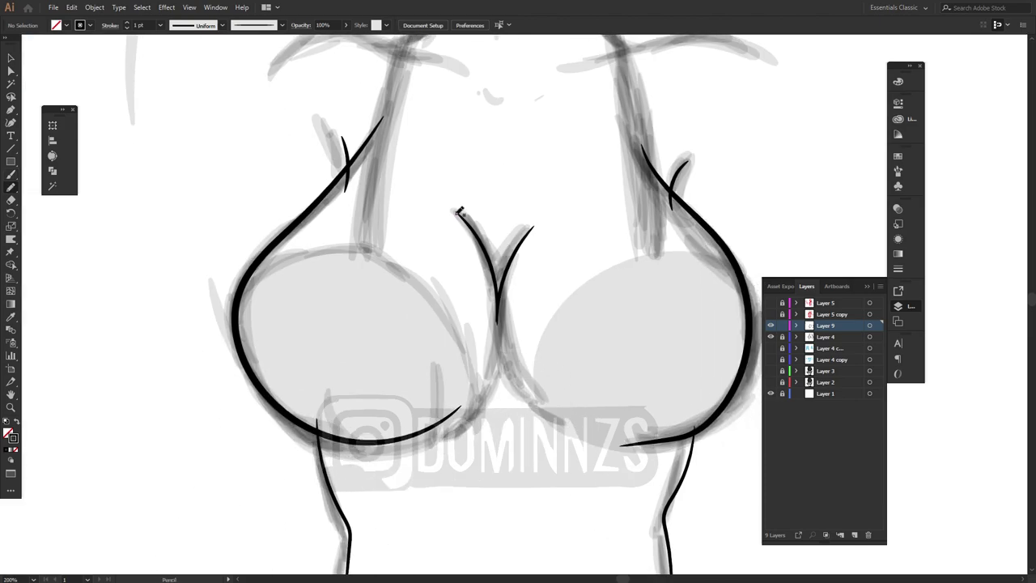
mouse_move(458, 213)
mouse_down()
mouse_move(527, 241)
mouse_move(500, 303)
mouse_up()
Ink the neck, shoulders, collarbones and navel over the faded sketch with a 1 pt black stroke.
key(shift+x)
key(ctrl+z)
key(ctrl+1)
key(v)
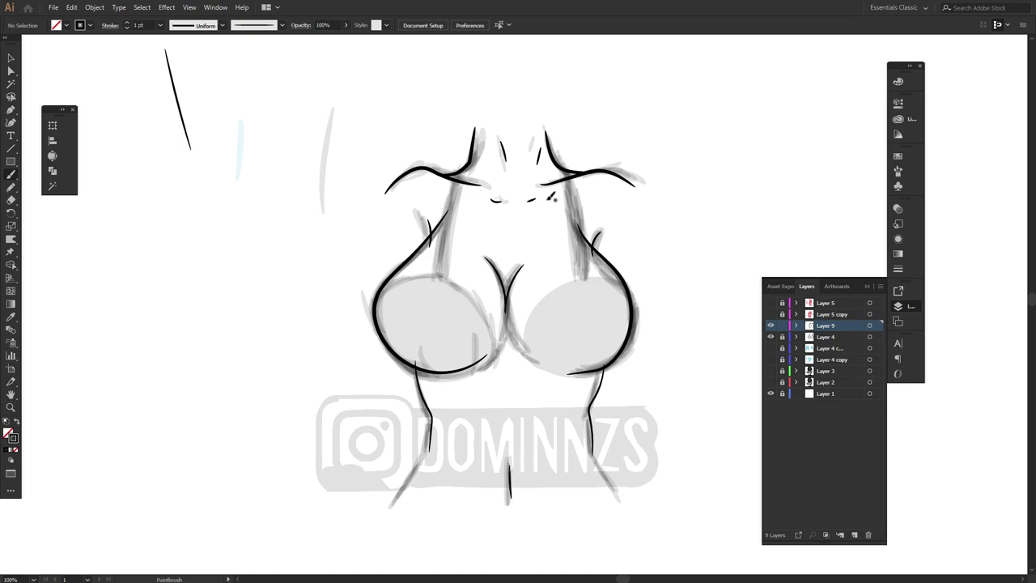
scroll(459, 433, down, 1)
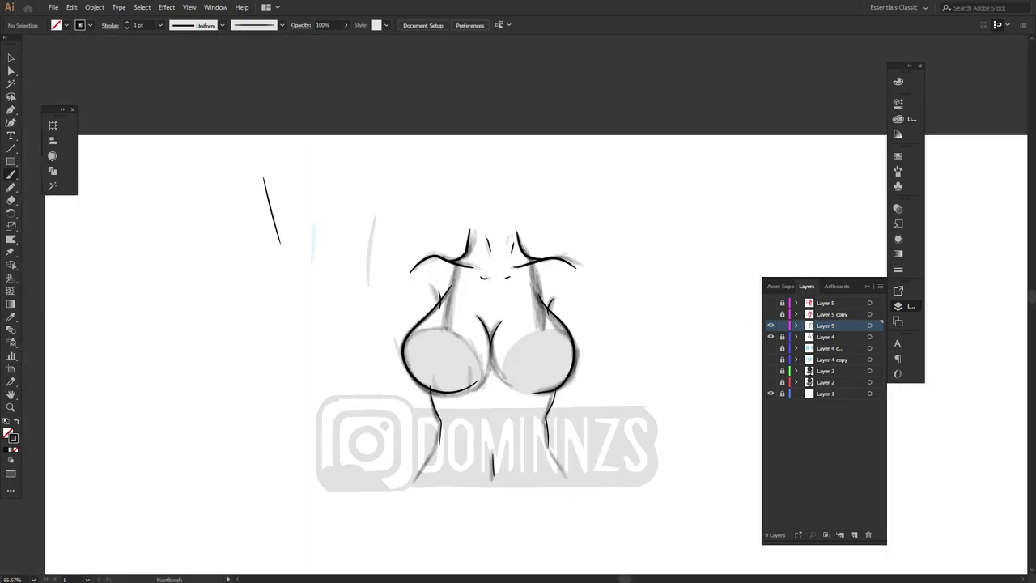
click(789, 456)
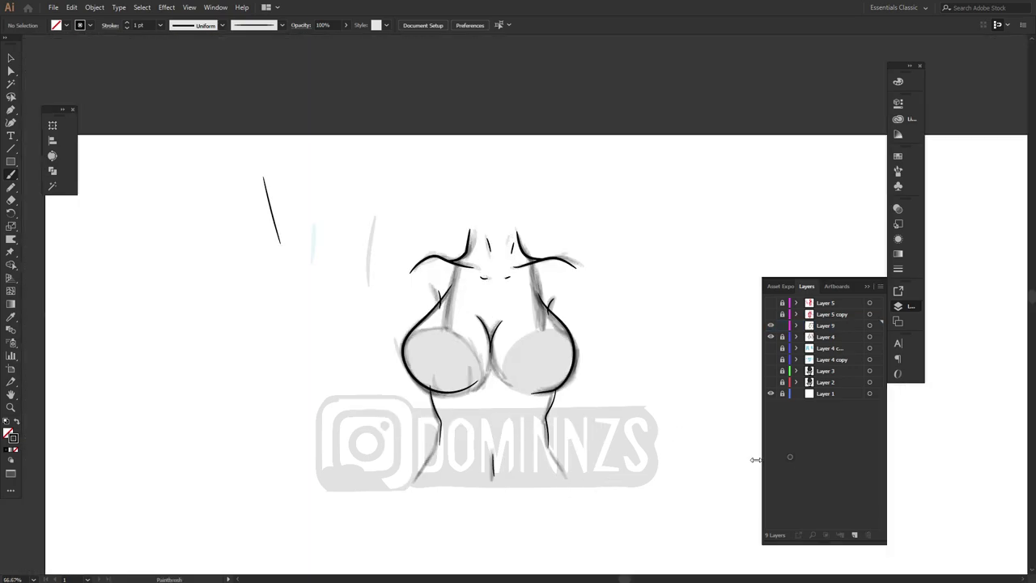
Ink the outer edge of the left bikini strap and two short lines connecting the cups at the centre.
scroll(501, 344, up, 3)
drag(522, 320, 540, 369)
mouse_move(366, 149)
mouse_down()
mouse_move(235, 375)
mouse_move(276, 77)
mouse_move(178, 281)
mouse_move(136, 324)
mouse_up()
key(ctrl+z)
drag(380, 391, 403, 389)
drag(379, 406, 399, 405)
Ink the inner edges of both bikini straps and the outer edge of the right strap.
mouse_move(288, 73)
mouse_down()
mouse_move(380, 409)
mouse_move(524, 84)
mouse_up()
key(ctrl+z)
mouse_move(399, 407)
mouse_down()
mouse_move(513, 126)
mouse_move(512, 91)
mouse_up()
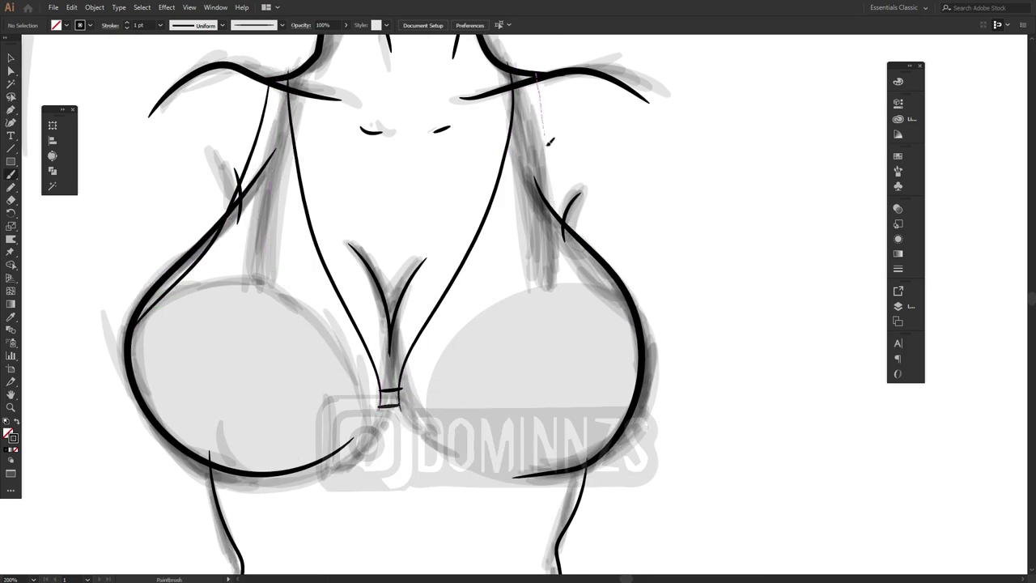
drag(548, 145, 638, 330)
Extend the lower contours of both cups inward to meet the centre connector.
ctrl+click(351, 443)
drag(353, 440, 381, 407)
ctrl+click(519, 476)
drag(515, 476, 400, 405)
drag(512, 414, 513, 421)
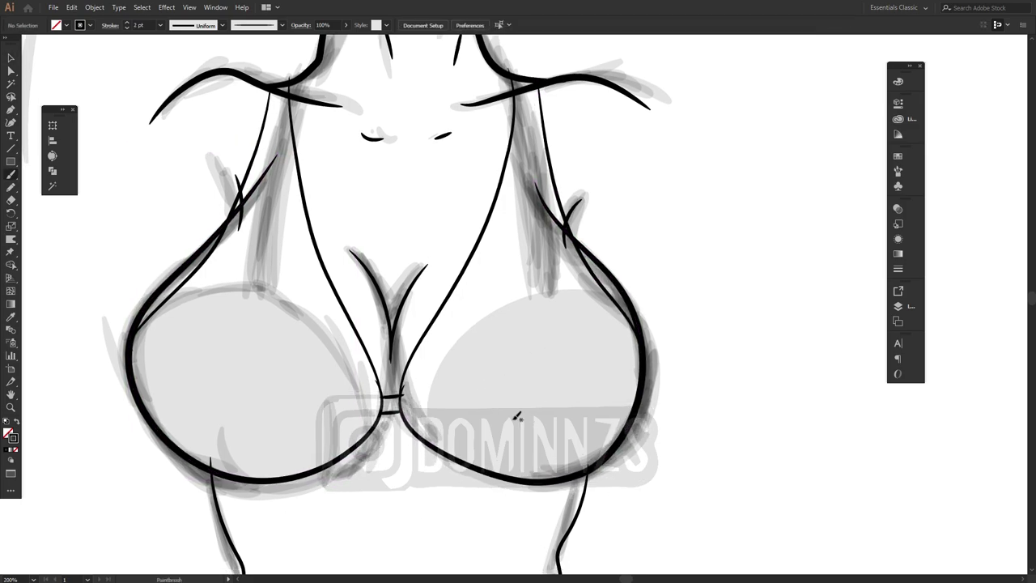
Draw two converging fold lines forming a small pointed shape on the connector between the cups.
ctrl+click(239, 203)
drag(391, 380, 381, 411)
drag(391, 382, 402, 409)
key(ctrl+minus)
key(ctrl+minus)
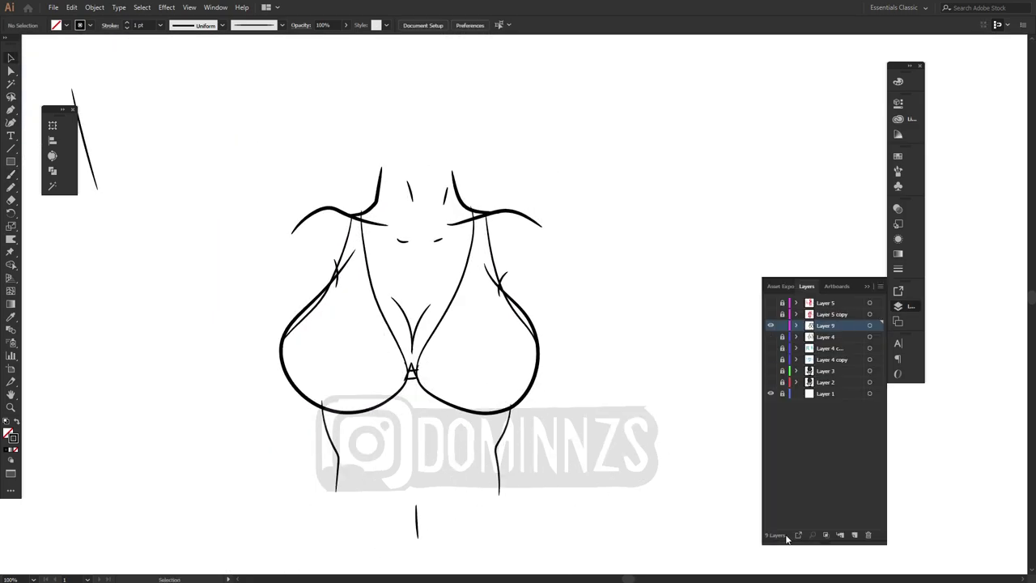
Redraw the upper ends of both outer chest contours to follow the straps toward the shoulders.
ctrl+click(305, 310)
drag(305, 310, 351, 217)
ctrl+click(526, 316)
mouse_move(525, 316)
mouse_down()
mouse_move(487, 215)
mouse_move(474, 212)
mouse_up()
key(ctrl+z)
Select both upper waist lines beneath the bikini cups.
key(ctrl+plus)
key(ctrl+plus)
drag(507, 347, 536, 348)
key(v)
shift+click(580, 451)
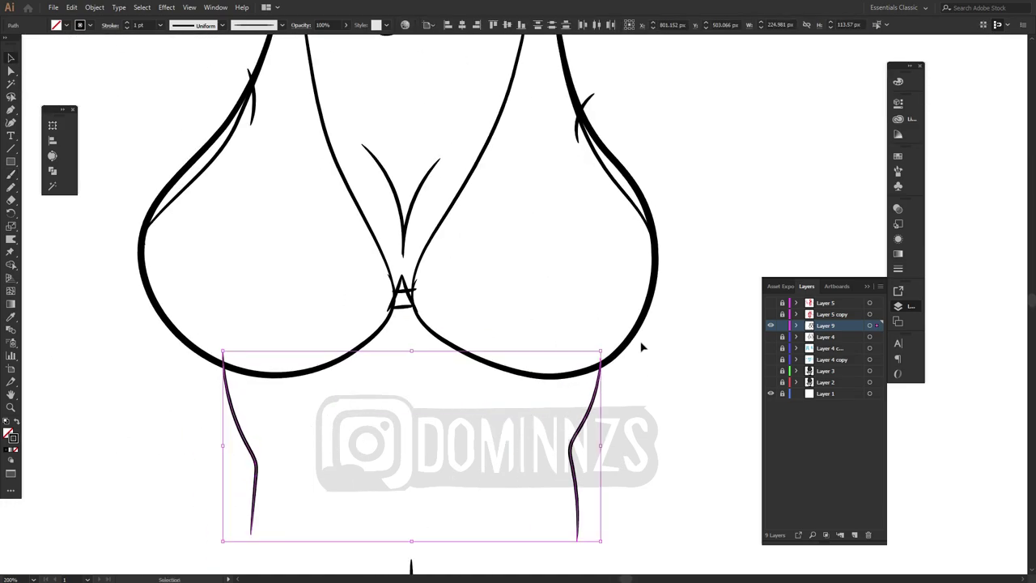
Expand the appearance of all the line art and merge it with the Pathfinder's Unite mode.
key(ctrl+minus)
key(ctrl+minus)
key(ctrl+minus)
key(ctrl+a)
click(94, 7)
click(130, 134)
click(51, 171)
click(88, 149)
Isolate the merged line art and delete excess line pieces at the shoulder straps and the centre connector.
scroll(441, 314, up, 3)
double_click(365, 342)
scroll(410, 280, up, 4)
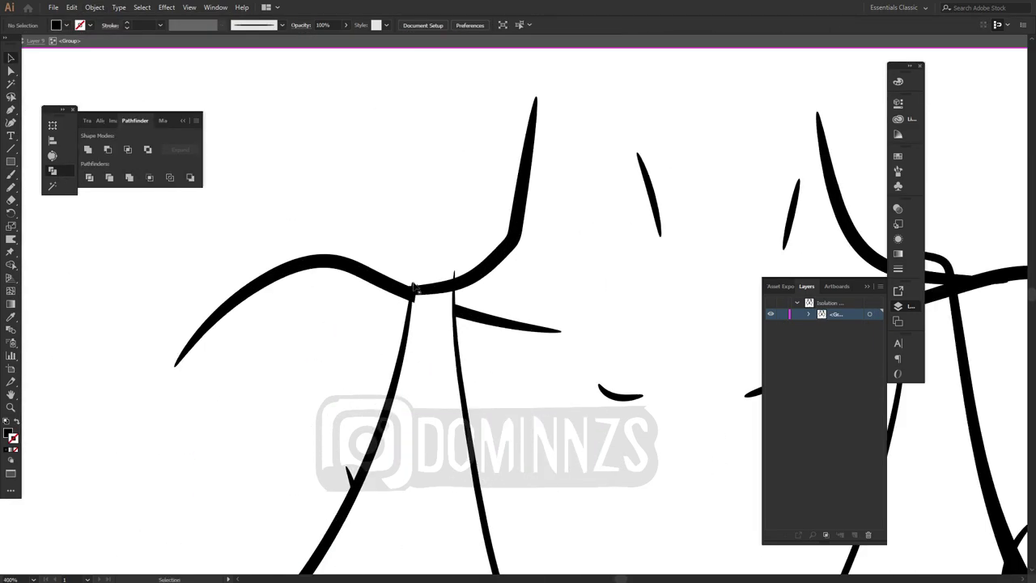
drag(575, 378, 180, 355)
drag(616, 540, 527, 284)
click(526, 285)
key(Delete)
drag(243, 518, 539, 206)
click(451, 340)
key(Delete)
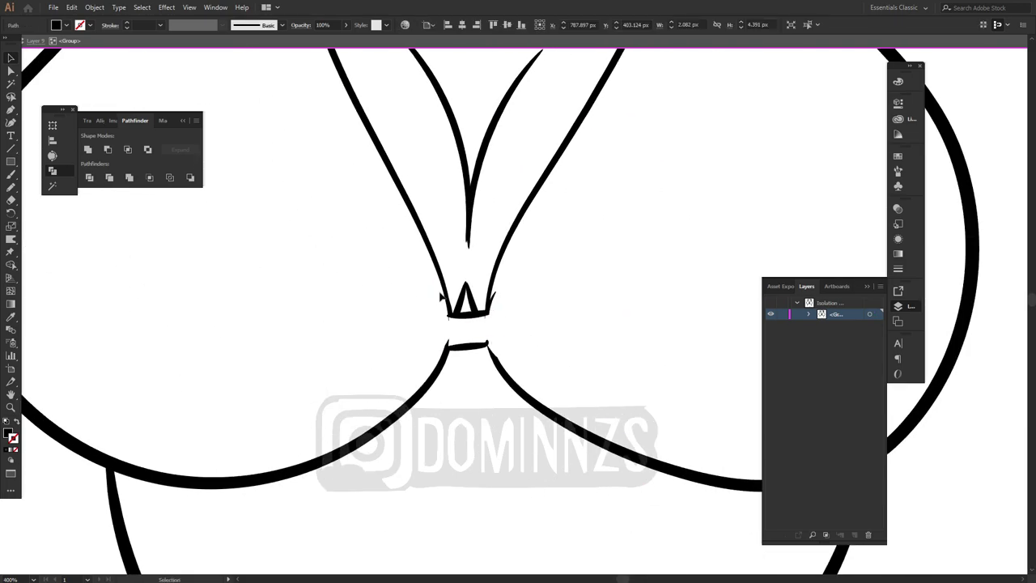
Leave isolation mode and fill the bikini cups and straps with solid black.
scroll(455, 364, down, 4)
double_click(629, 398)
key(ctrl+a)
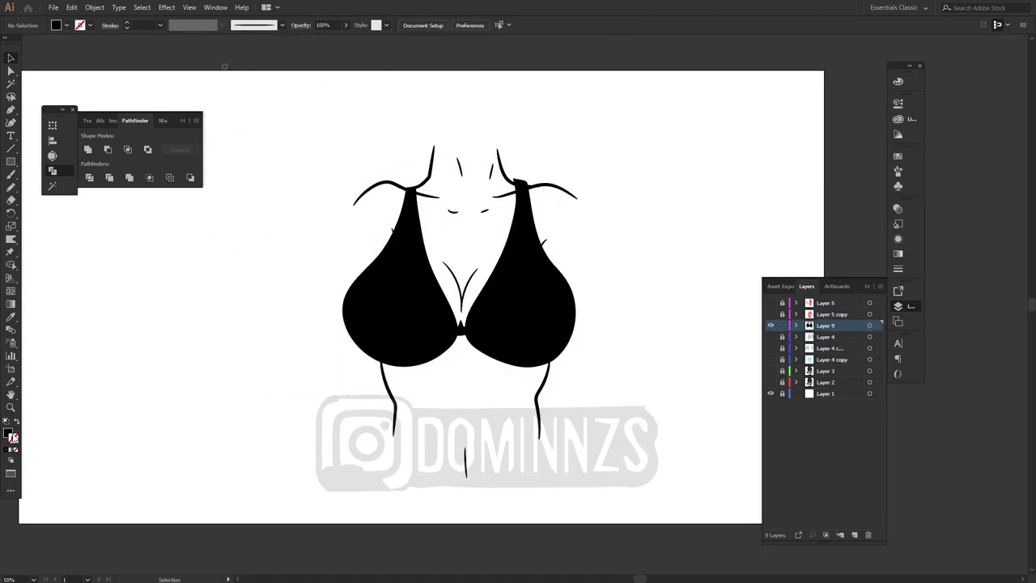
Draw freehand Pencil shapes over the cups, ribs and neck with a blue 29ABE2 fill and no stroke.
double_click(8, 433)
click(278, 53)
click(66, 25)
click(54, 50)
key(n)
mouse_move(389, 463)
mouse_down()
mouse_move(395, 399)
mouse_move(389, 463)
mouse_up()
ctrl+click(574, 388)
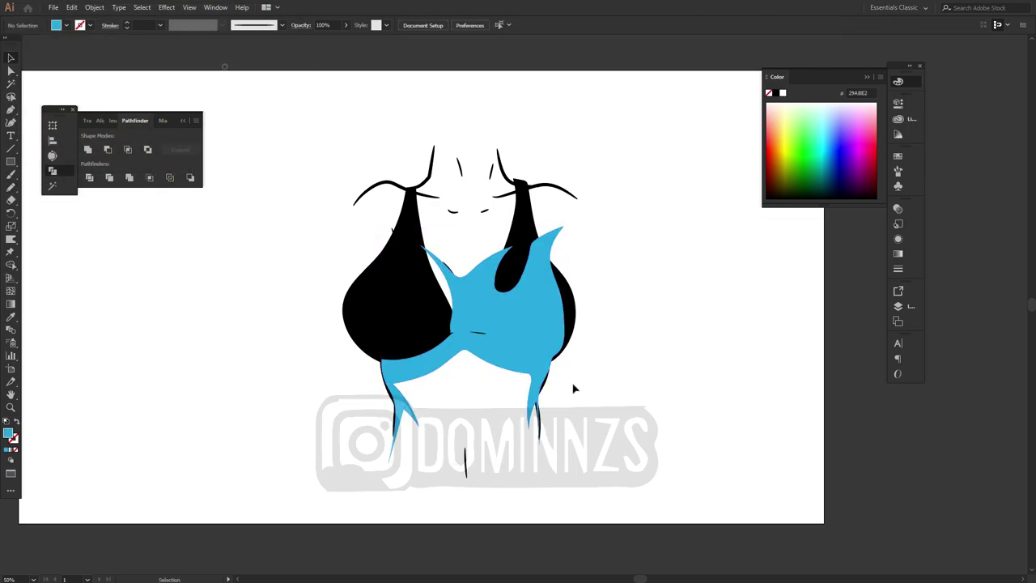
ctrl+click(526, 357)
mouse_move(420, 365)
mouse_down()
mouse_move(462, 303)
mouse_move(390, 345)
mouse_up()
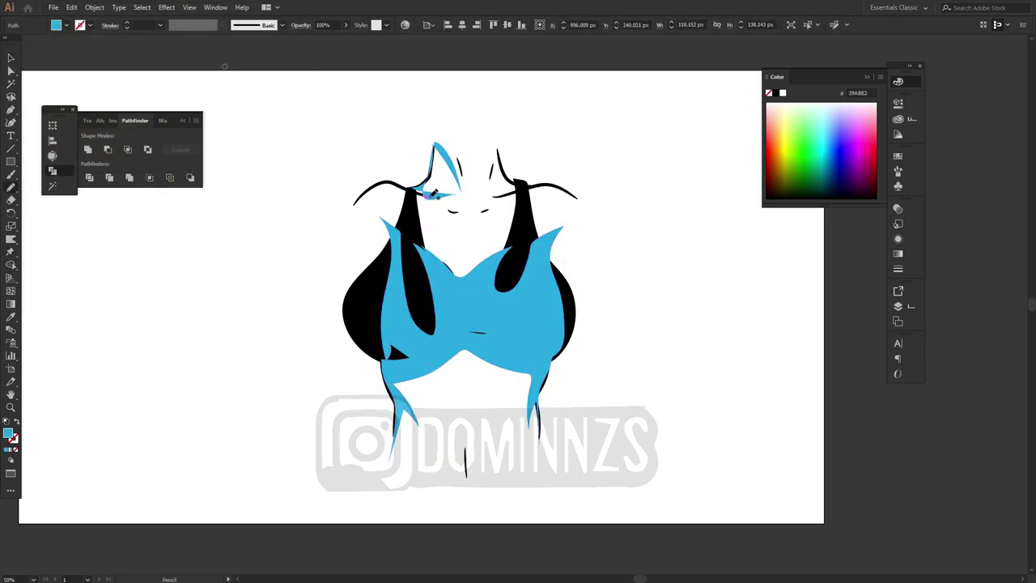